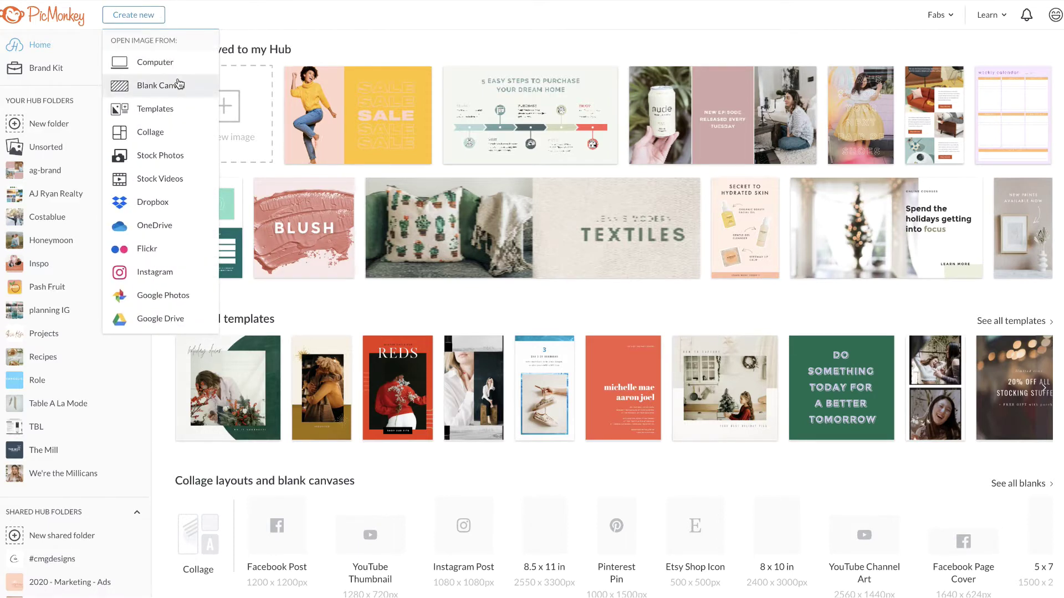
# - Create a blank canvas from the 1080 x 1920 px Instagram Story preset
pyautogui.click(178, 84)
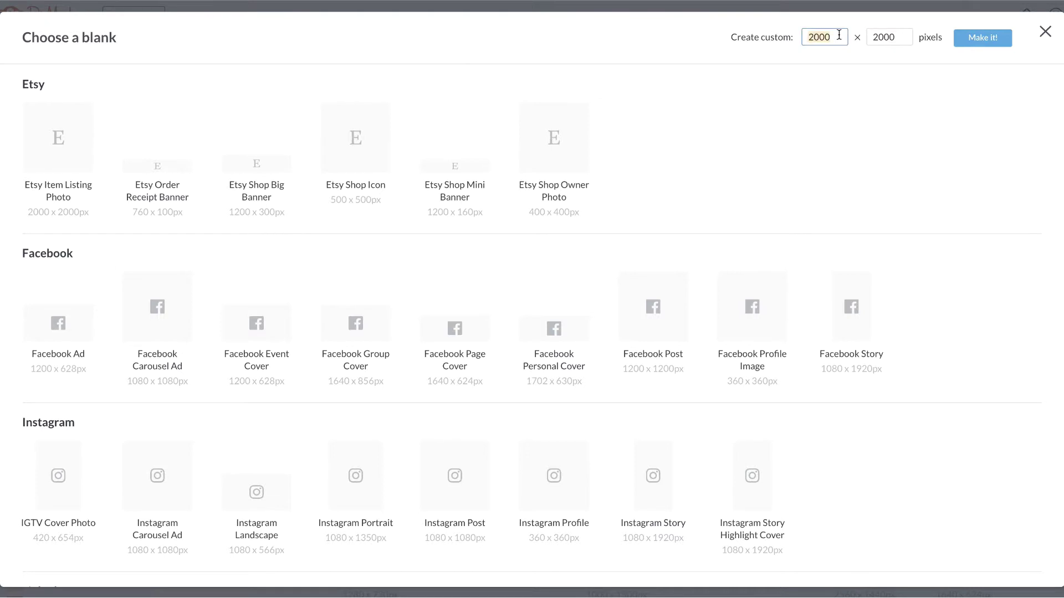
pyautogui.write('108')
pyautogui.scroll(-2, 796, 135)
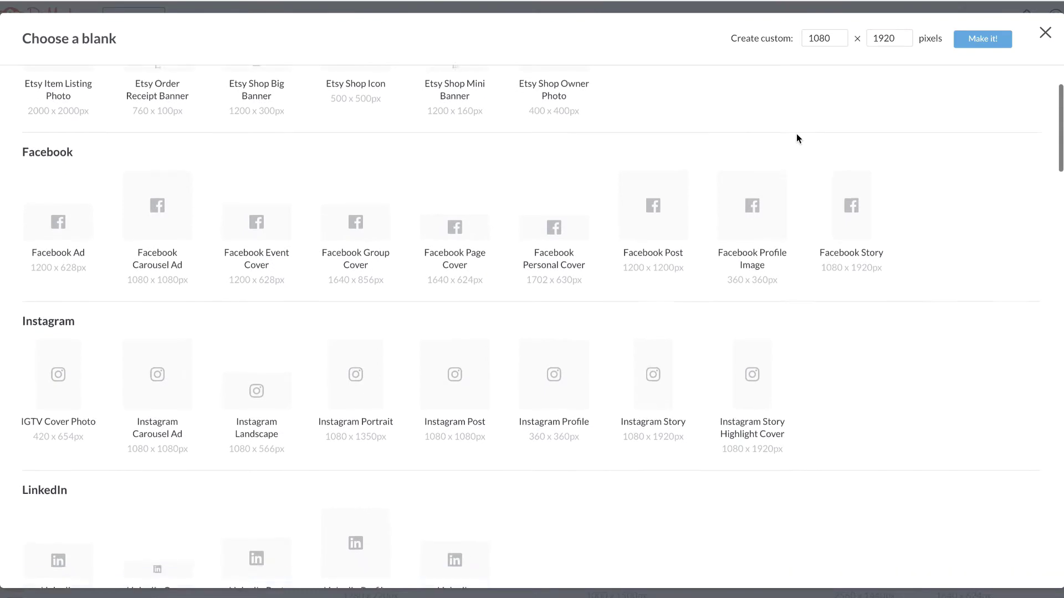
pyautogui.scroll(-10, 796, 138)
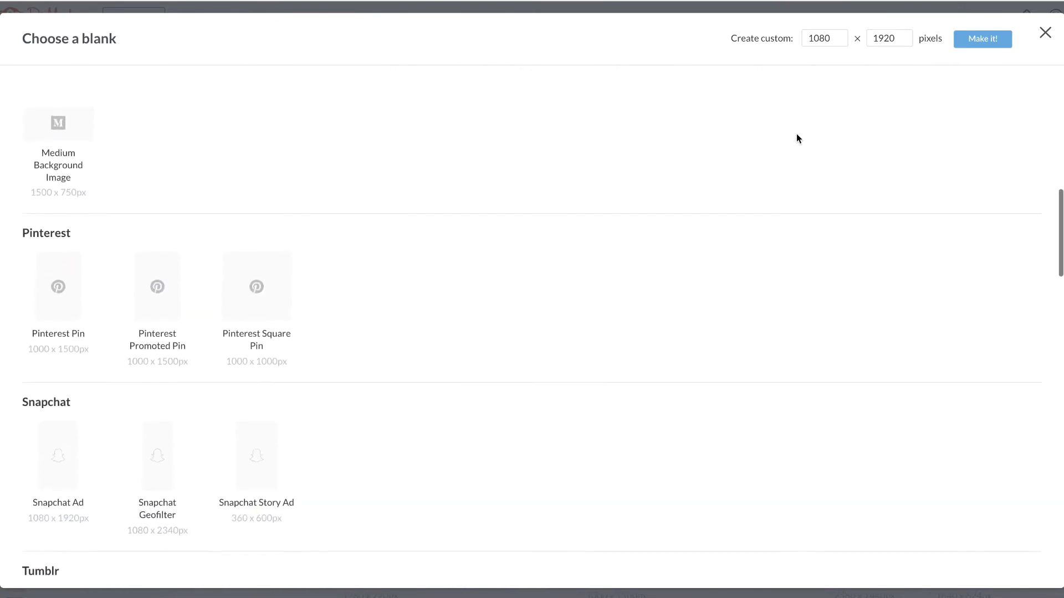
pyautogui.scroll(-10, 797, 138)
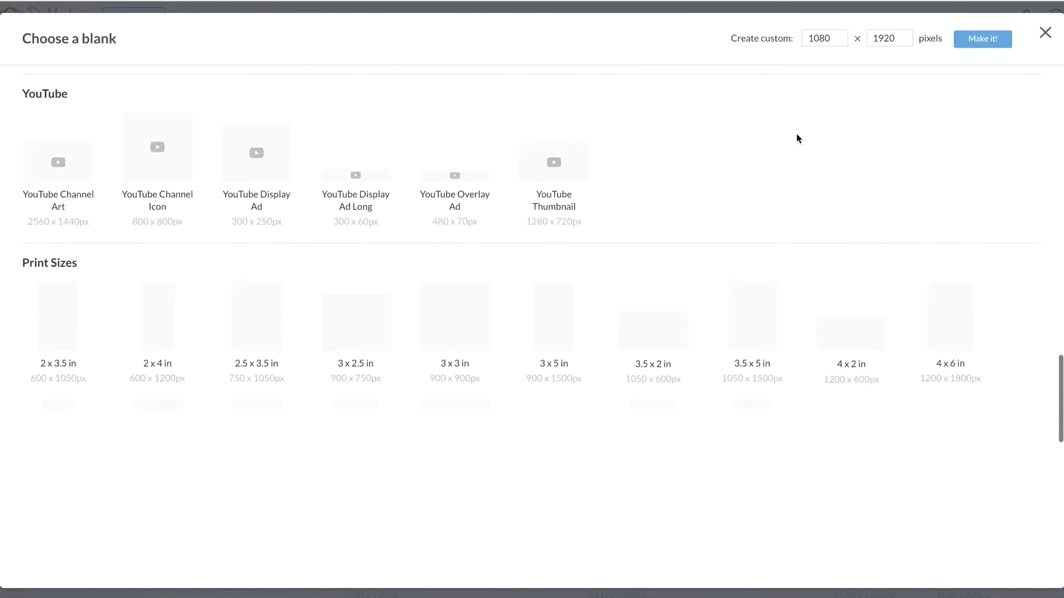
pyautogui.scroll(-10, 796, 138)
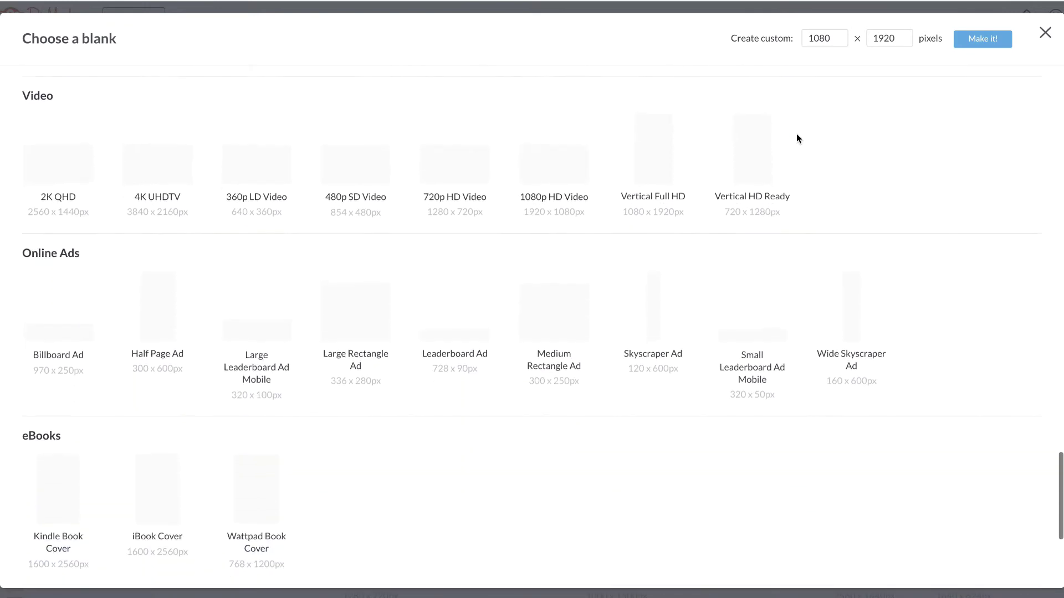
pyautogui.scroll(20, 796, 138)
pyautogui.click(660, 215)
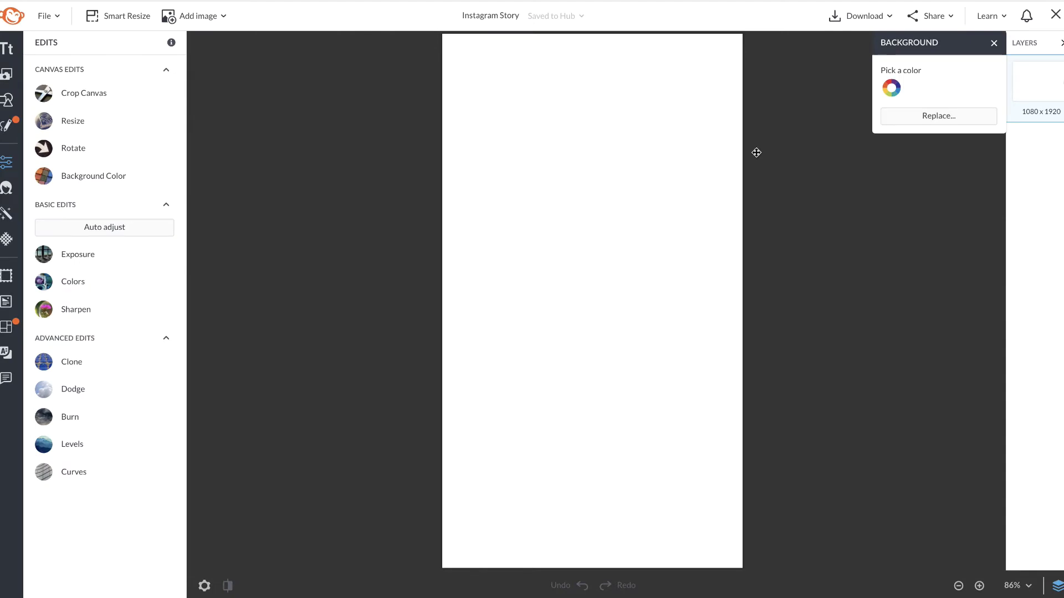
# - Set the canvas background color to the recently used pink #dfa6b9
pyautogui.moveTo(940, 43); pyautogui.dragTo(756, 83)
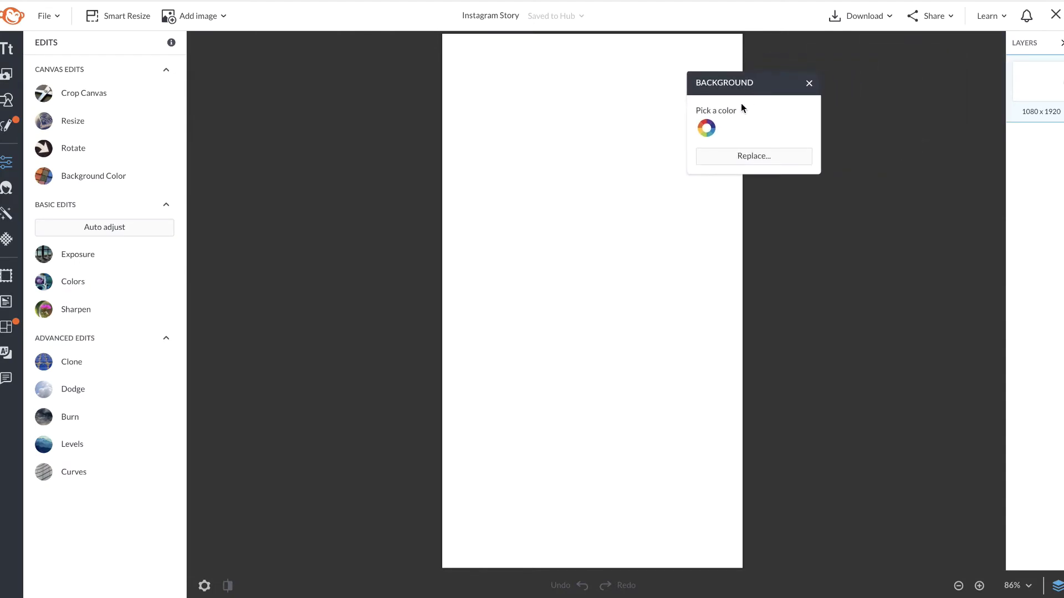
pyautogui.click(716, 128)
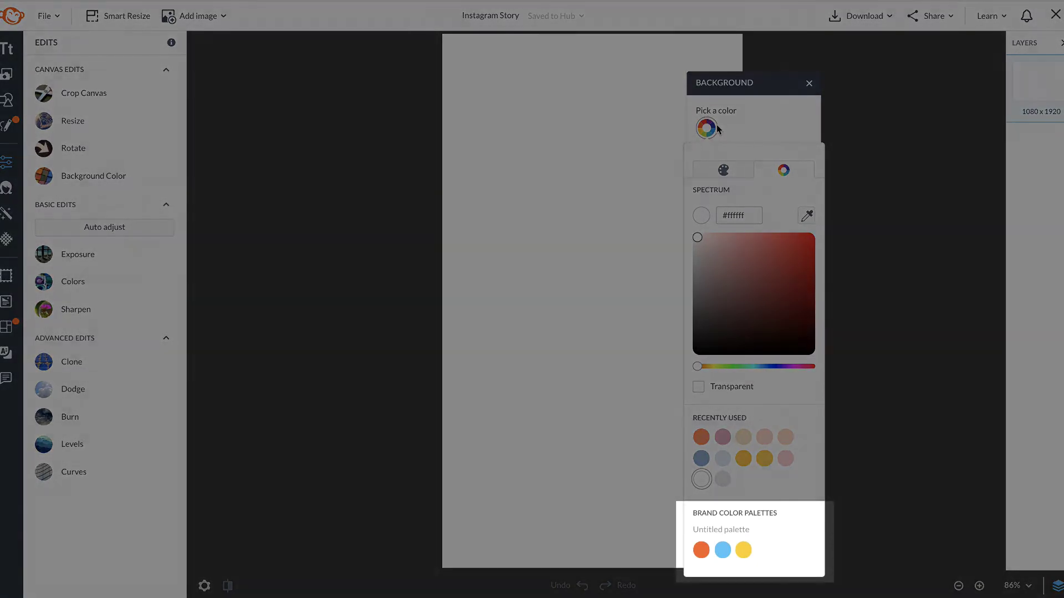
pyautogui.click(722, 437)
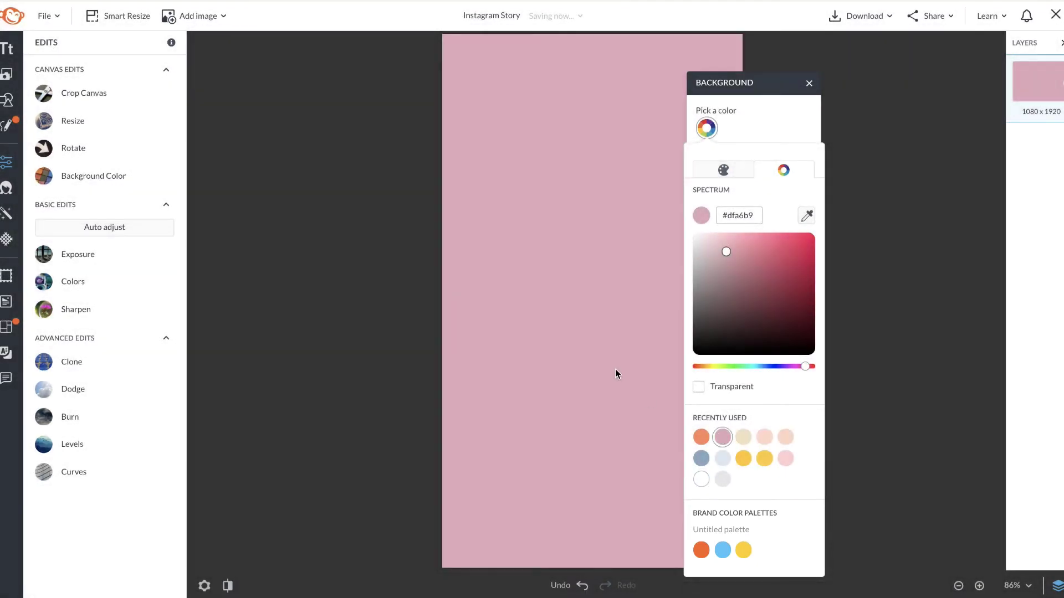
pyautogui.click(615, 369)
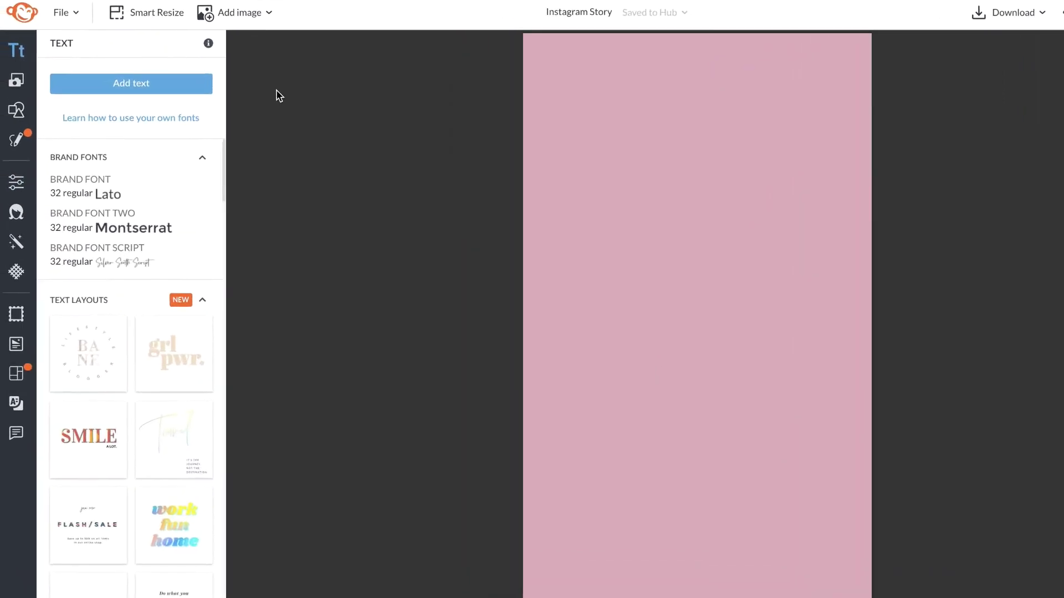
pyautogui.click(180, 97)
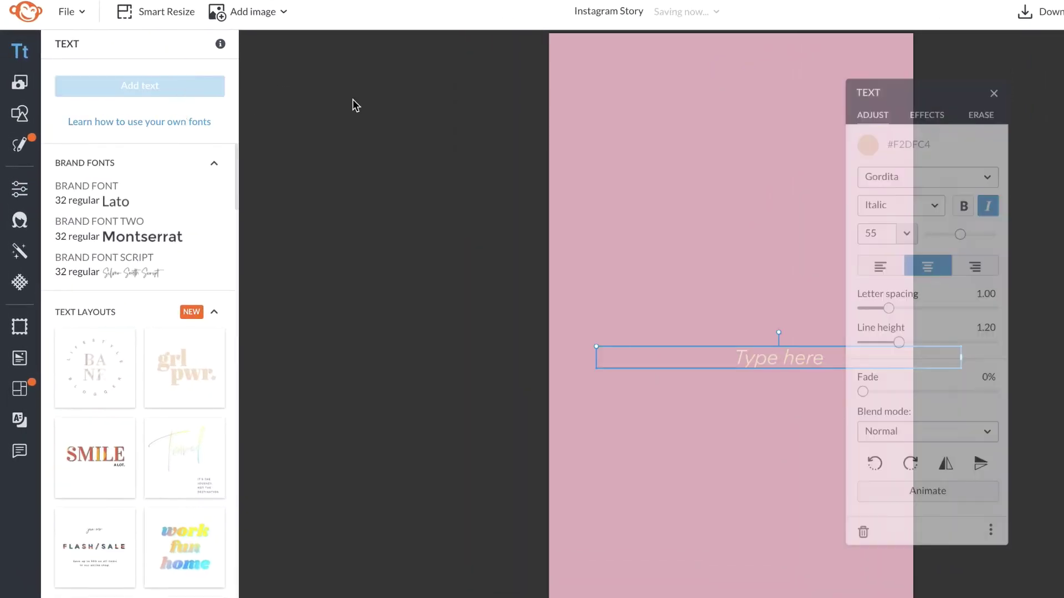
pyautogui.moveTo(773, 358); pyautogui.dragTo(735, 313)
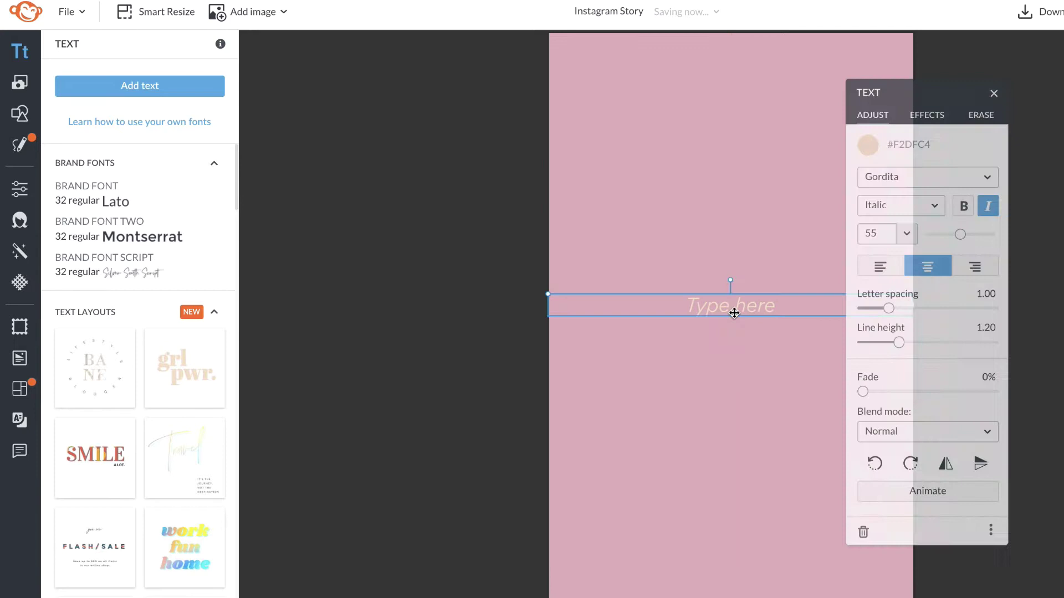
pyautogui.press('Delete')
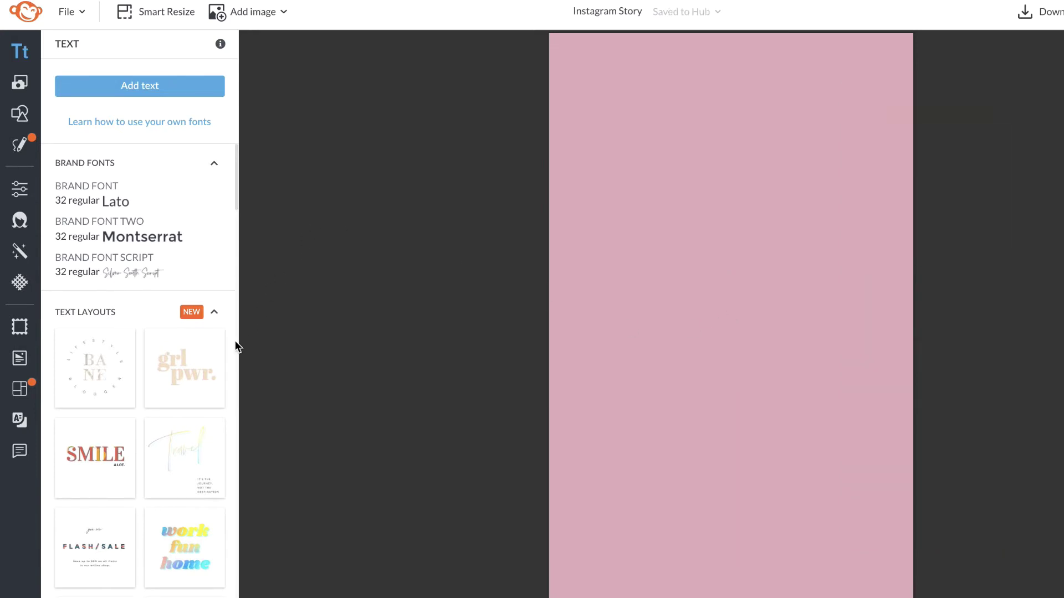
# - Insert the "grl pwr." text layout and replace its two lines with "just" and "peachy."
pyautogui.scroll(-3, 236, 346)
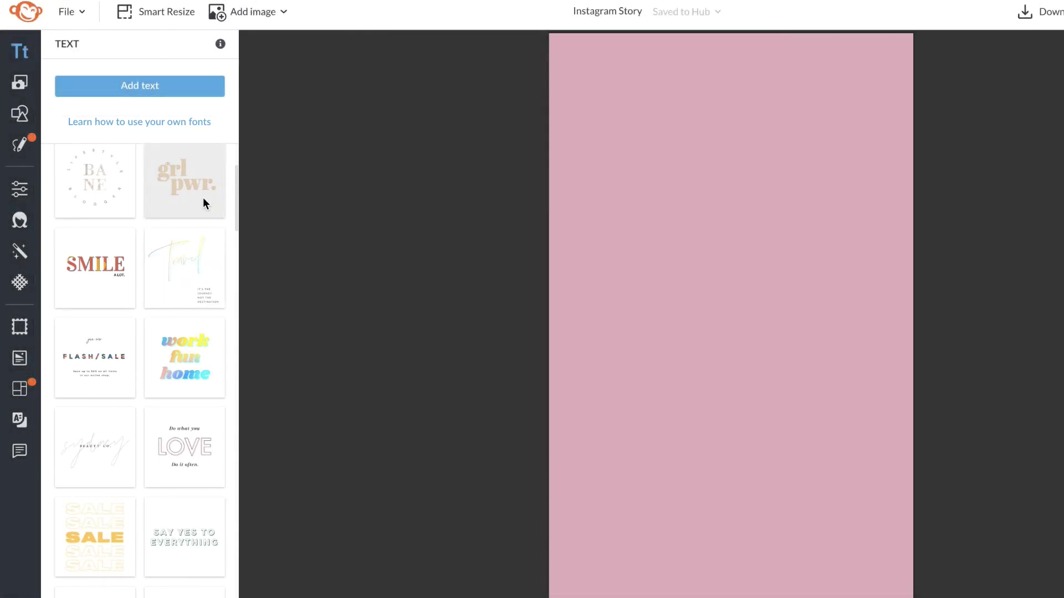
pyautogui.click(202, 198)
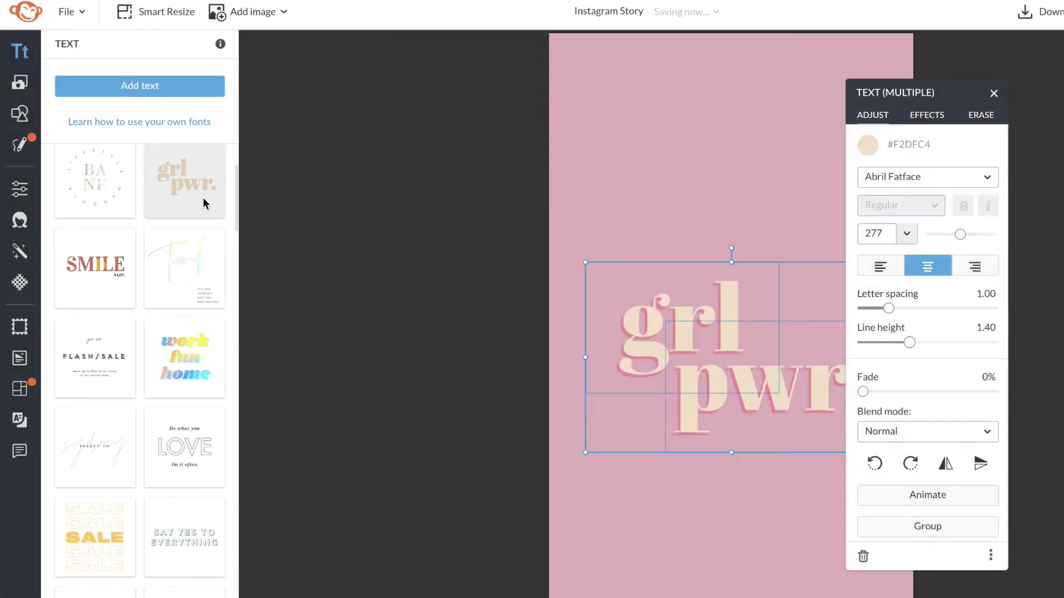
pyautogui.moveTo(703, 384); pyautogui.dragTo(508, 336)
pyautogui.click(700, 488)
pyautogui.doubleClick(696, 271)
pyautogui.write('just')
pyautogui.doubleClick(737, 338)
pyautogui.write('peachy')
# - Scale the "peachy." line down to size 238 and position it overlapping just below "just" within the canvas
pyautogui.moveTo(689, 299); pyautogui.dragTo(772, 399)
pyautogui.moveTo(914, 431); pyautogui.dragTo(843, 409)
pyautogui.moveTo(770, 370); pyautogui.dragTo(815, 347)
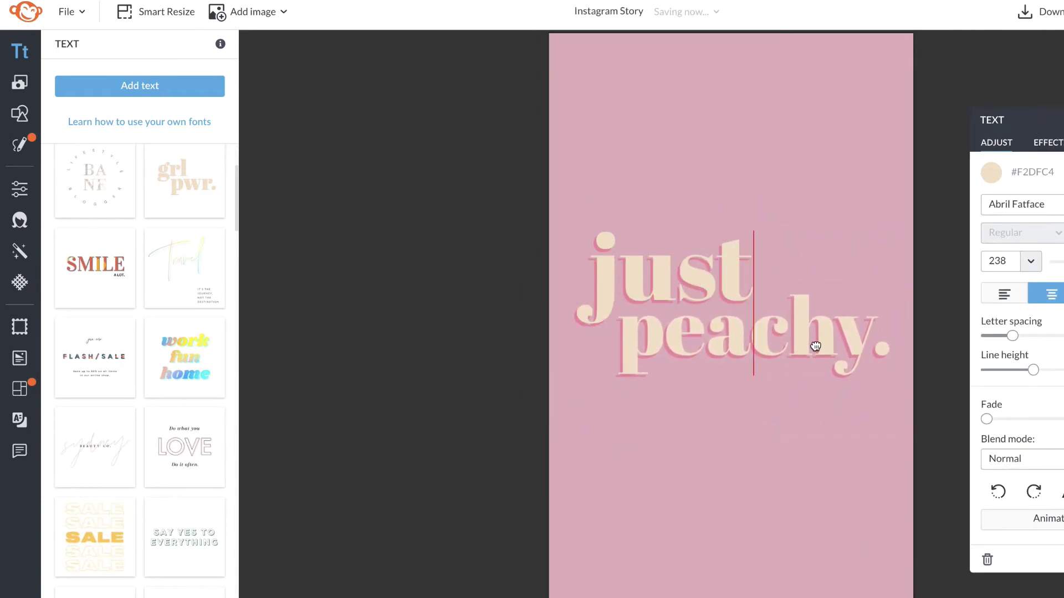
pyautogui.click(826, 479)
# - Scale both text lines down together so "peachy." has size 228, and center them slightly higher on the canvas
pyautogui.moveTo(746, 381); pyautogui.dragTo(753, 421)
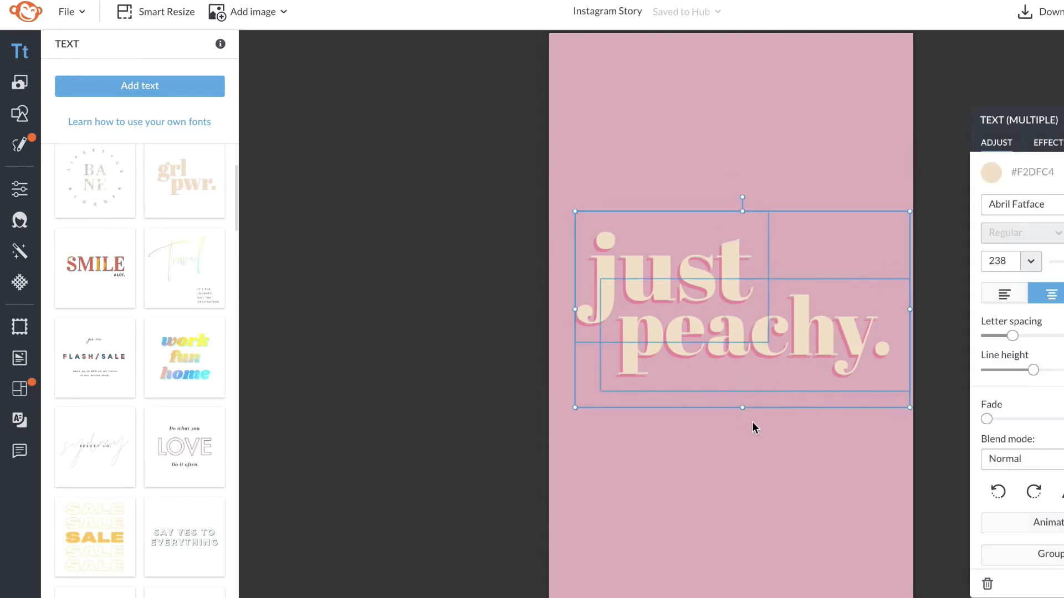
pyautogui.moveTo(905, 406); pyautogui.dragTo(894, 397)
pyautogui.moveTo(755, 346)
pyautogui.mouseDown()
pyautogui.moveTo(759, 373)
pyautogui.moveTo(759, 334)
pyautogui.mouseUp()
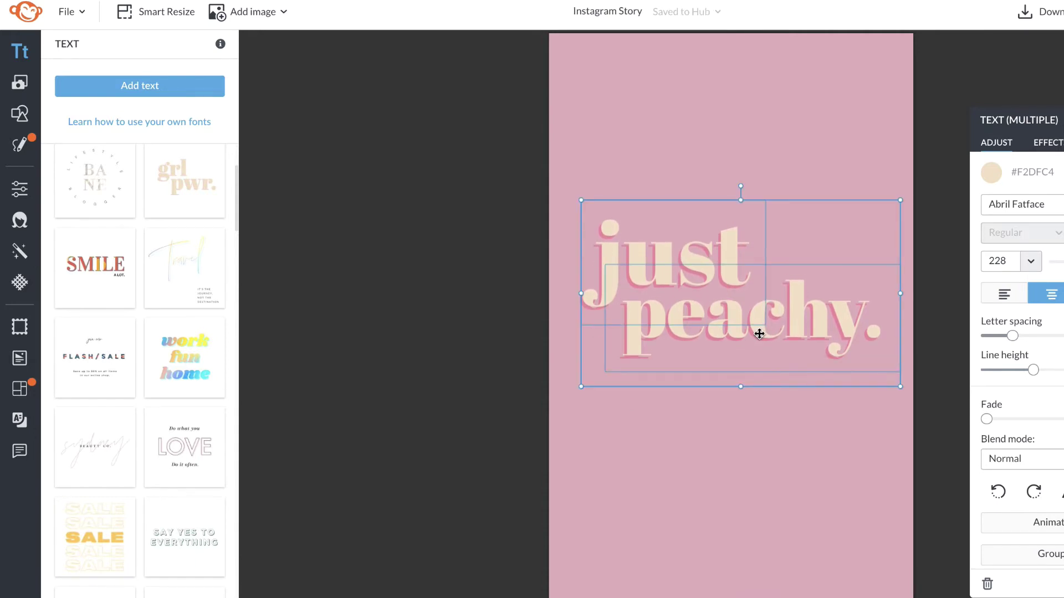
pyautogui.click(799, 450)
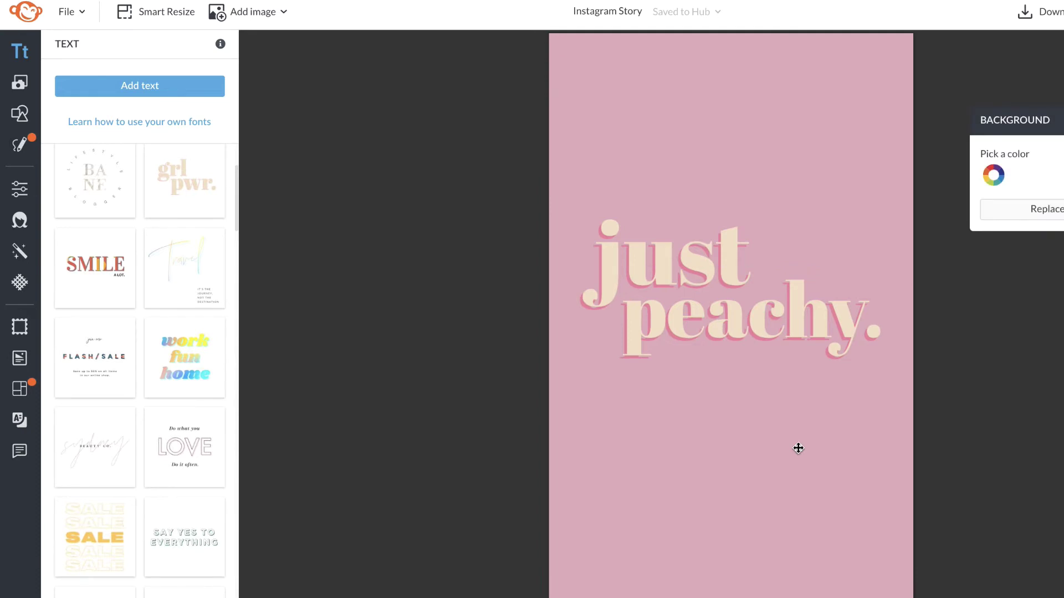
# - Search the stock photos for "peach", add the single peach on an orange background, and place it below the text
pyautogui.click(20, 84)
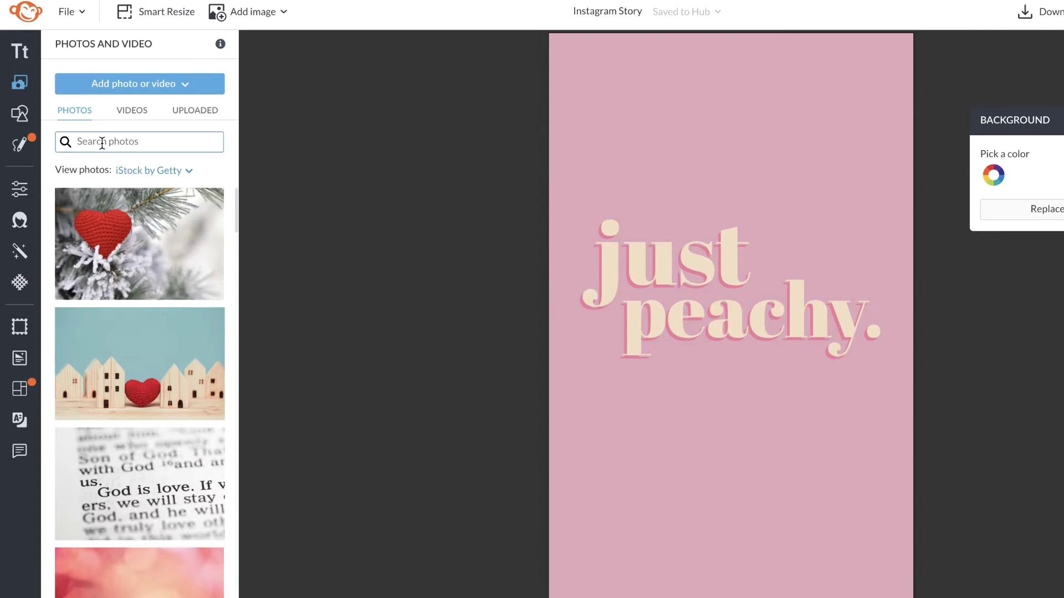
pyautogui.press('Return')
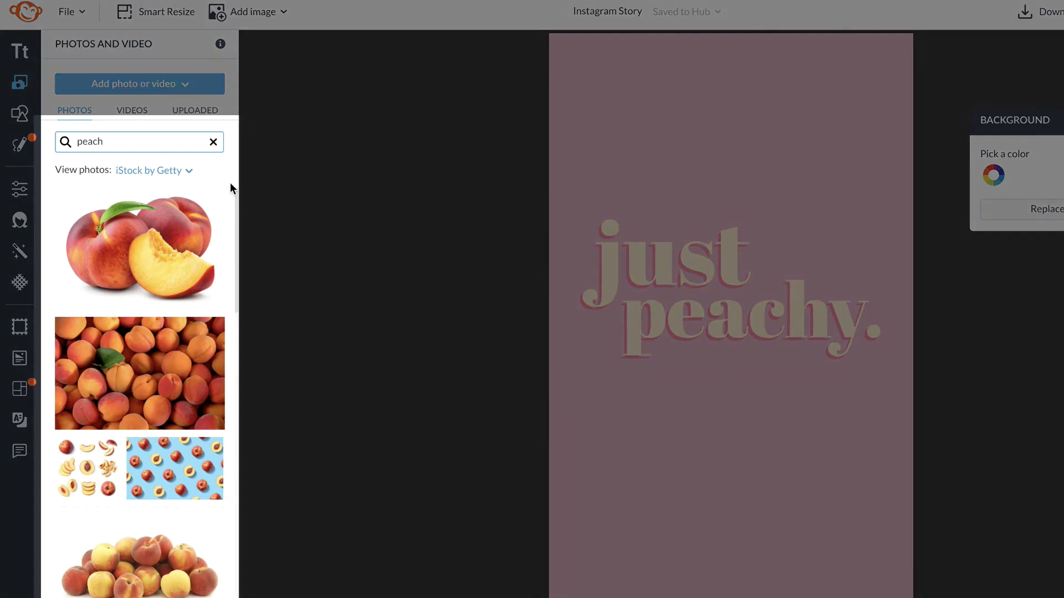
pyautogui.scroll(-5, 231, 225)
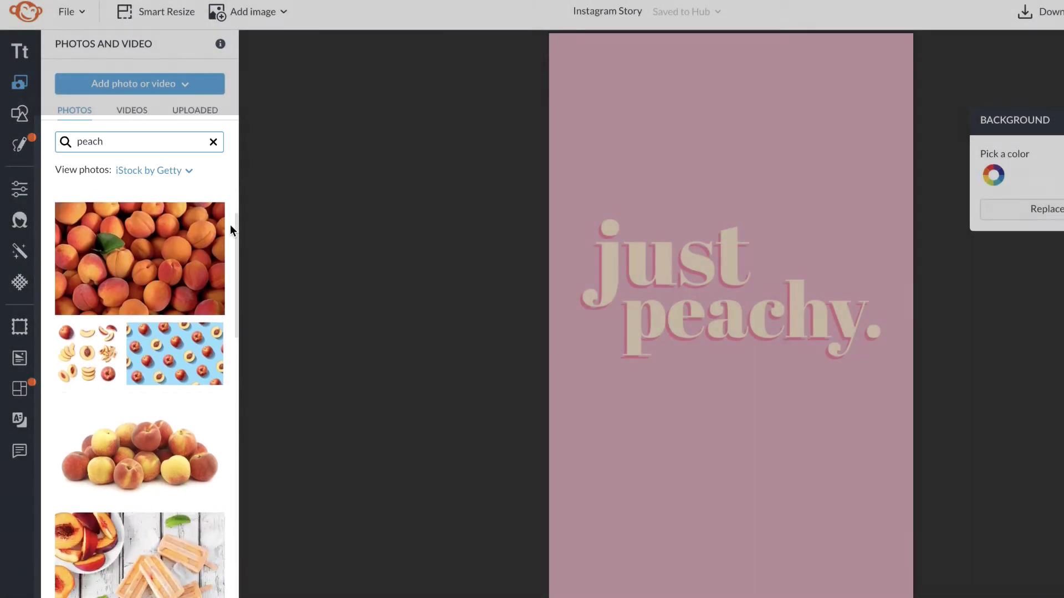
pyautogui.scroll(-10, 230, 224)
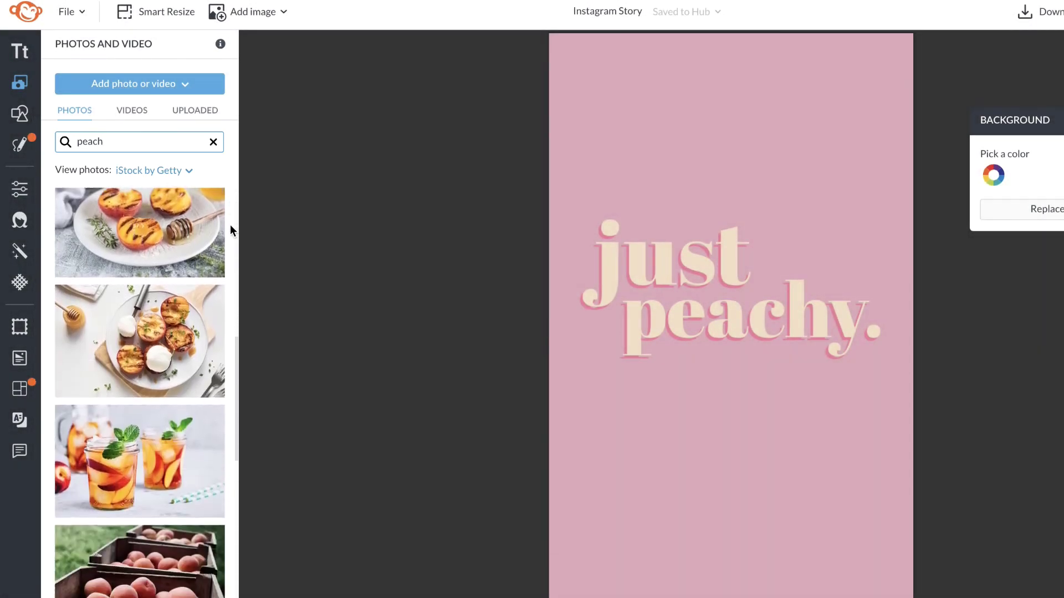
pyautogui.scroll(-2, 231, 225)
pyautogui.click(192, 519)
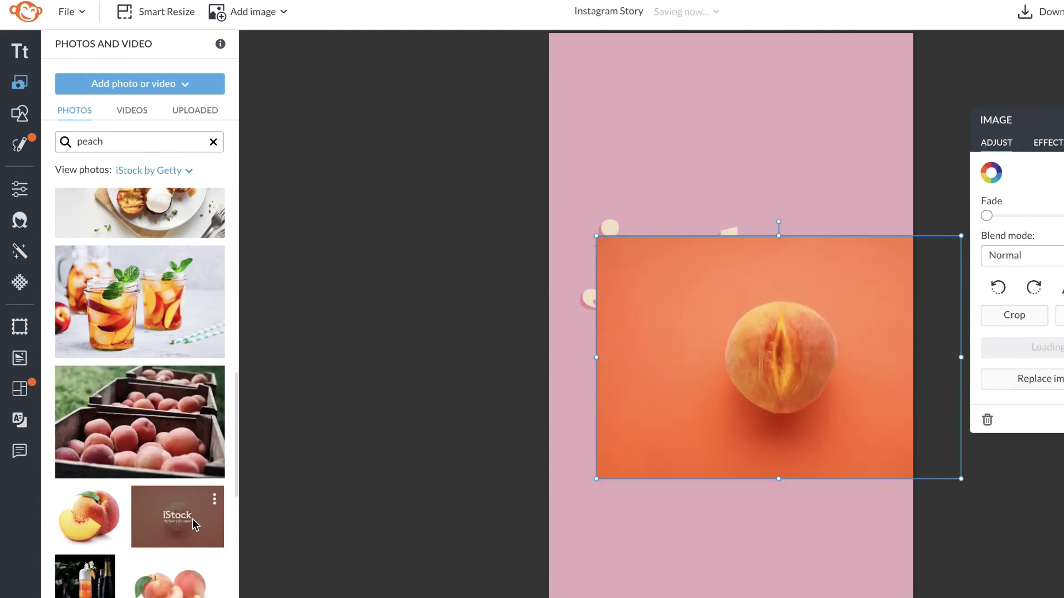
pyautogui.moveTo(744, 401); pyautogui.dragTo(688, 529)
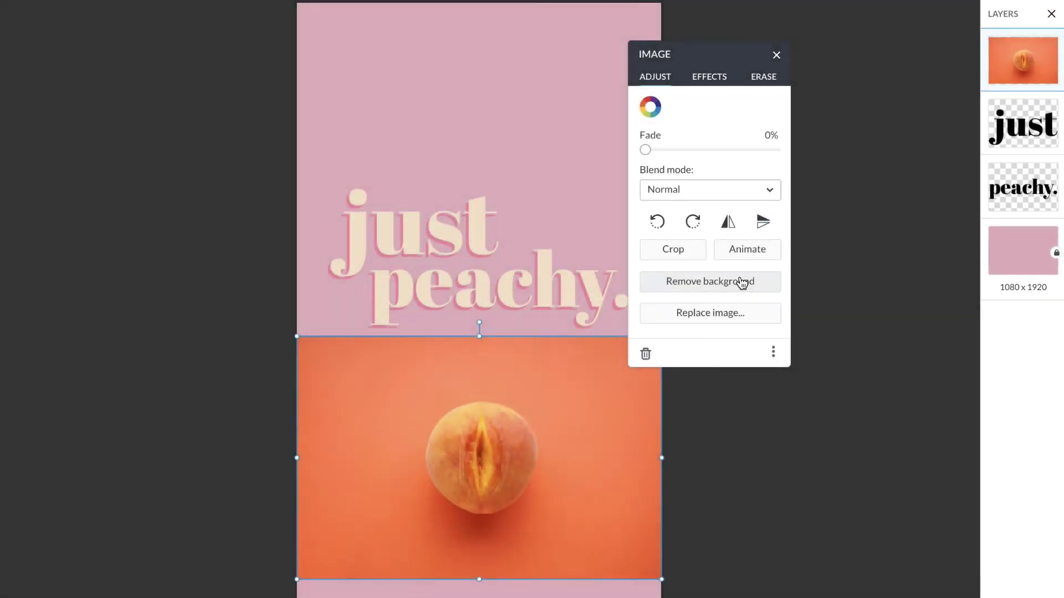
# - Remove the peach photo's background, then tilt the cutout slightly counterclockwise, enlarge it a little and place it at the lower left
pyautogui.click(741, 281)
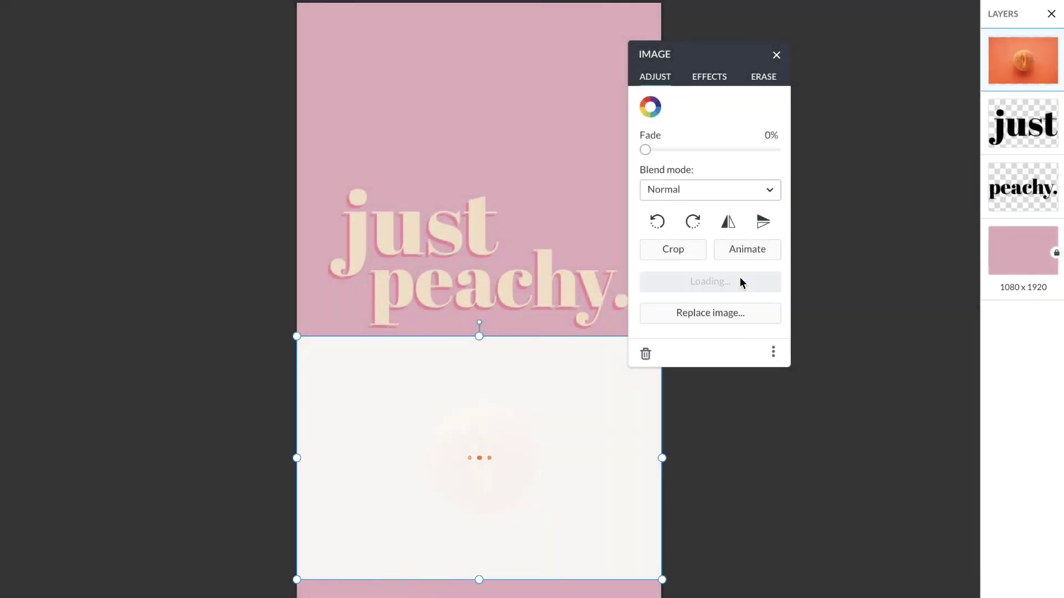
pyautogui.moveTo(511, 499); pyautogui.dragTo(379, 440)
pyautogui.moveTo(338, 298); pyautogui.dragTo(325, 294)
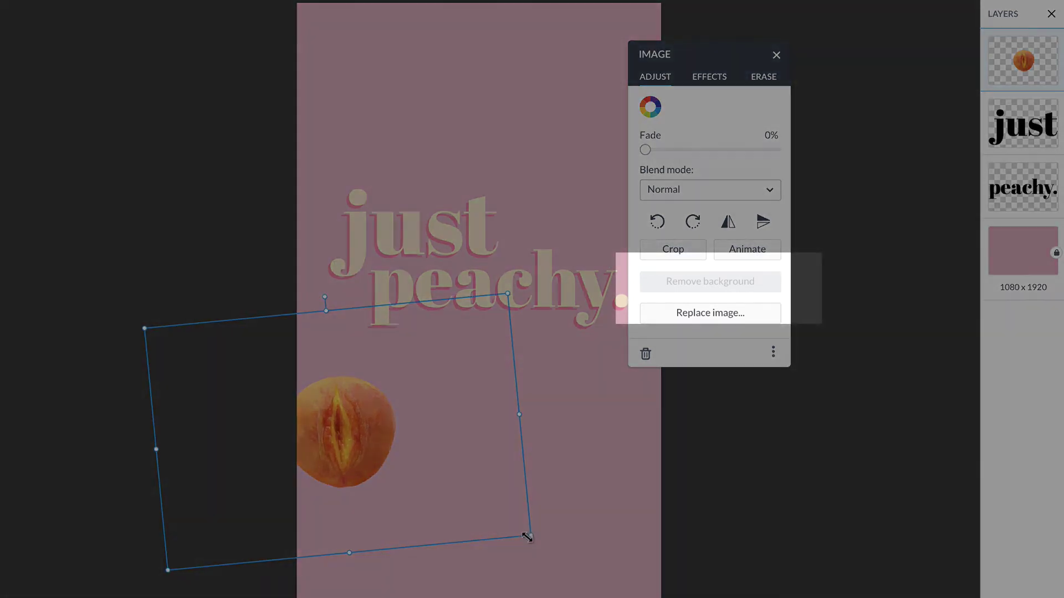
pyautogui.moveTo(527, 537); pyautogui.dragTo(562, 553)
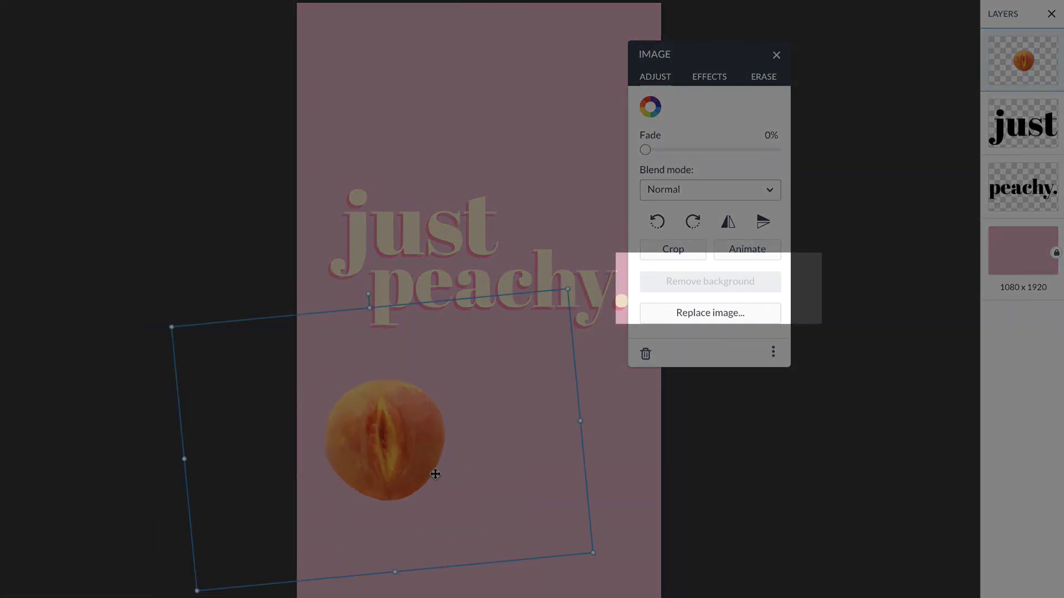
# - Duplicate the peach beside the original and give the copy an Outline effect with thickness 1 and intensity 100
pyautogui.press('super+d')
pyautogui.moveTo(435, 473); pyautogui.dragTo(485, 442)
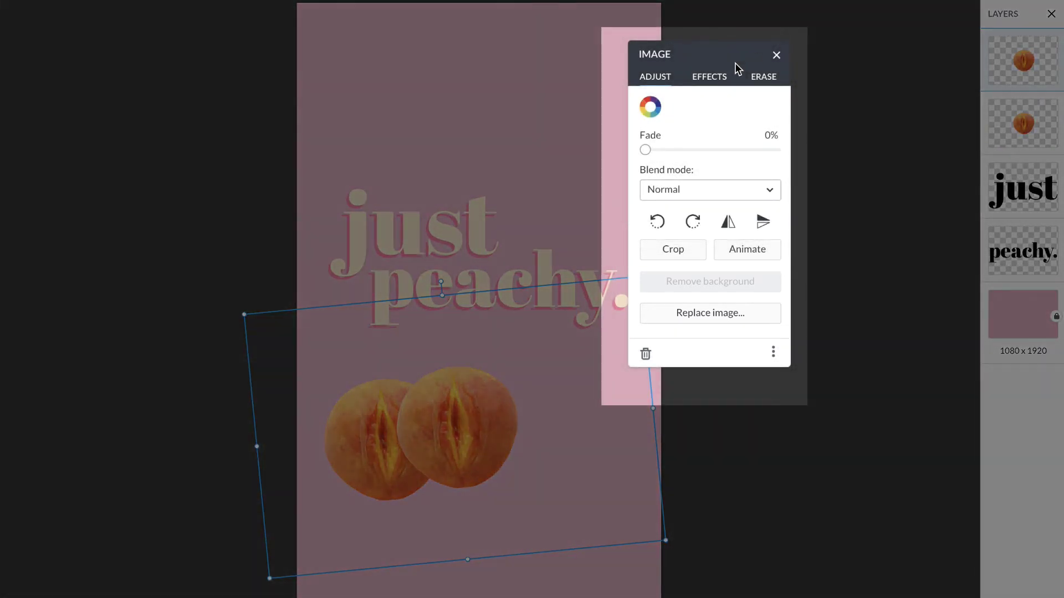
pyautogui.click(720, 75)
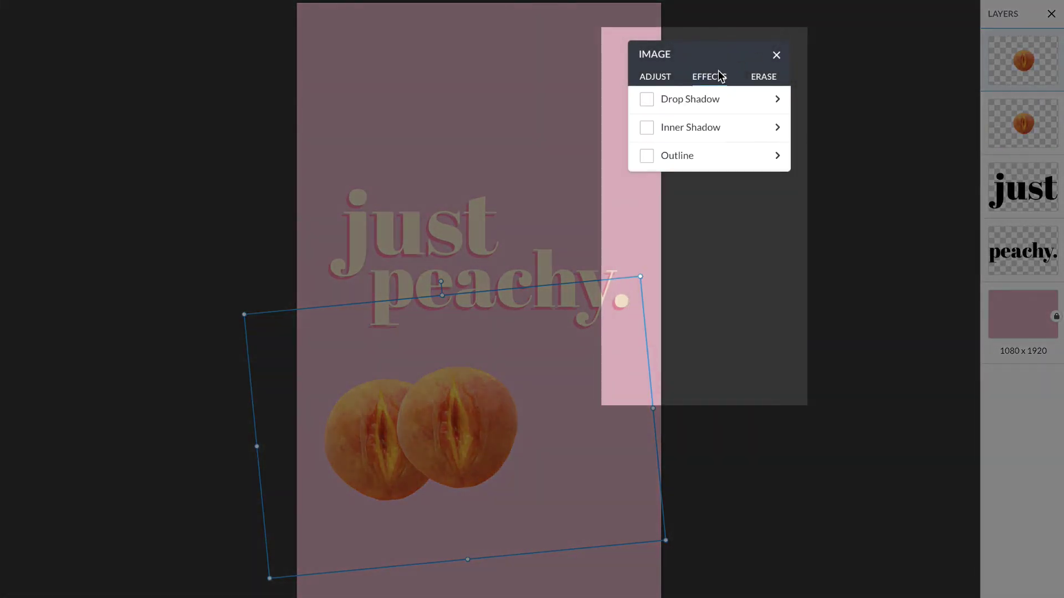
pyautogui.click(647, 158)
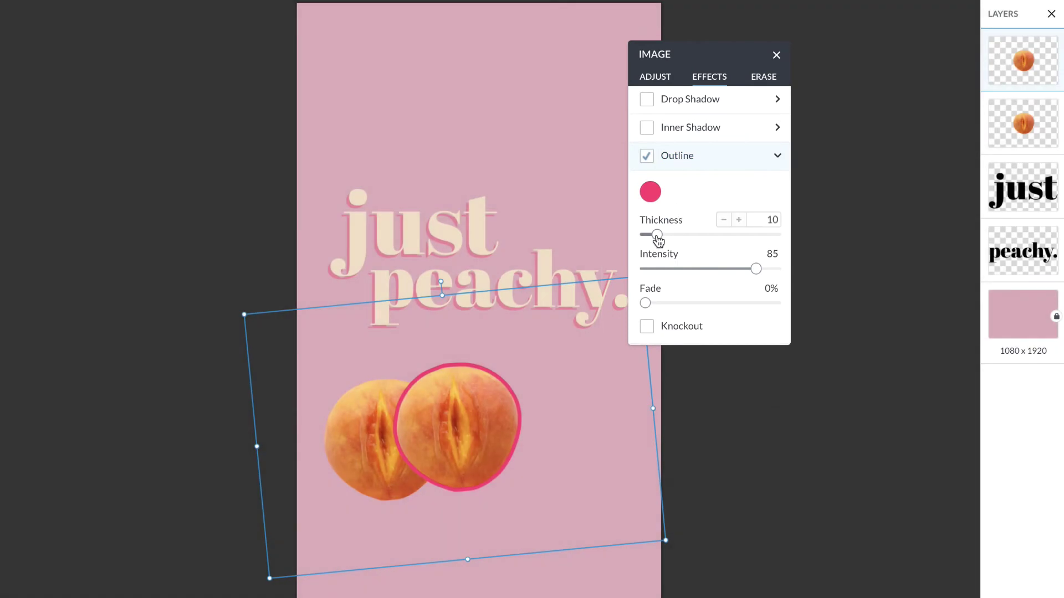
pyautogui.moveTo(656, 236); pyautogui.dragTo(647, 236)
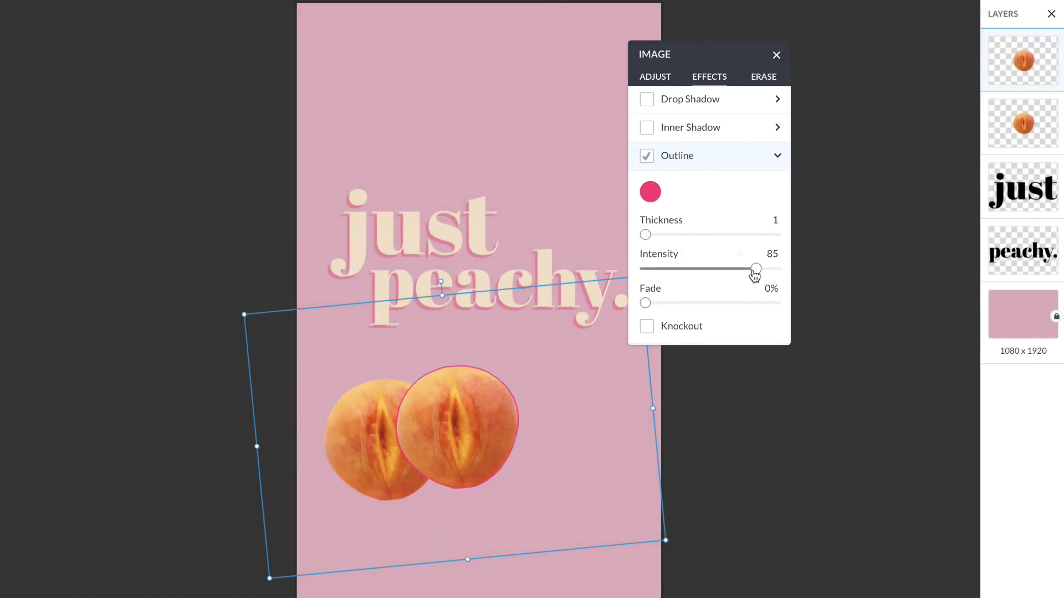
# - Set the copy's outline color to light peach #fcd6cb and turn on Knockout
pyautogui.click(651, 193)
pyautogui.click(767, 510)
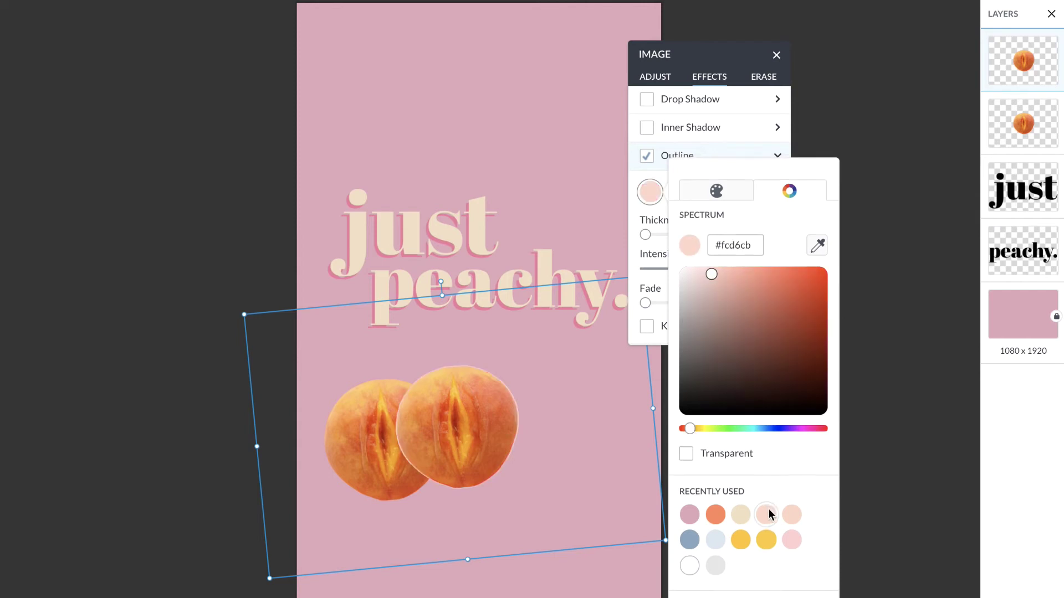
pyautogui.click(834, 156)
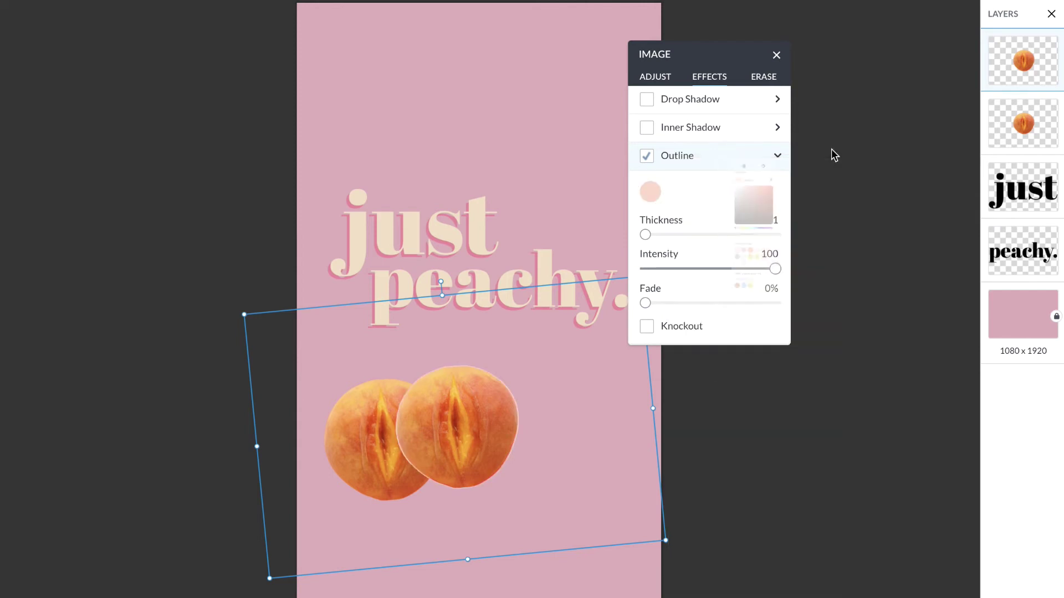
pyautogui.click(653, 331)
# - Move the knockout outline over the original peach and nudge it slightly upward so it sits a little off the edge
pyautogui.moveTo(497, 433); pyautogui.dragTo(428, 445)
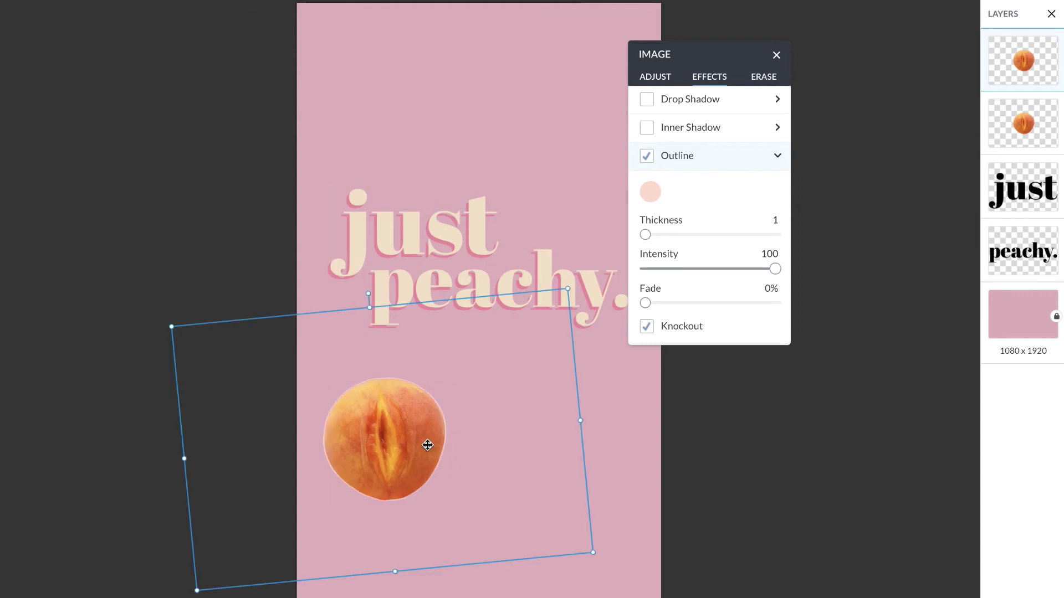
pyautogui.press('Up')
pyautogui.press('Up')
pyautogui.press('Up')
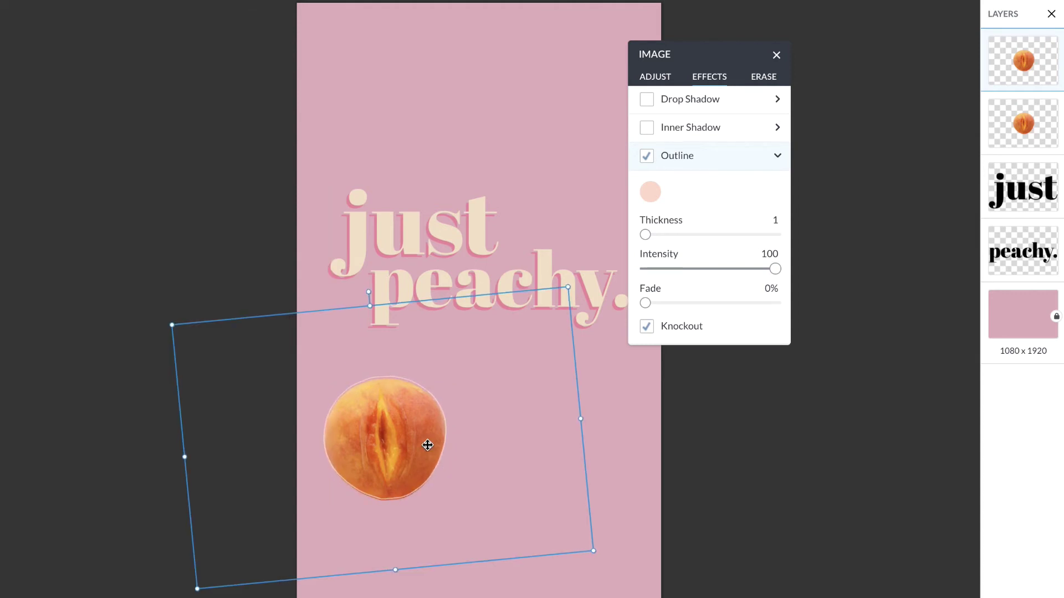
# - Nudge the knockout outline to the right and slightly down so it sits visibly offset from the peach, and deselect it
pyautogui.press('Right')
pyautogui.press('Right')
pyautogui.press('Right')
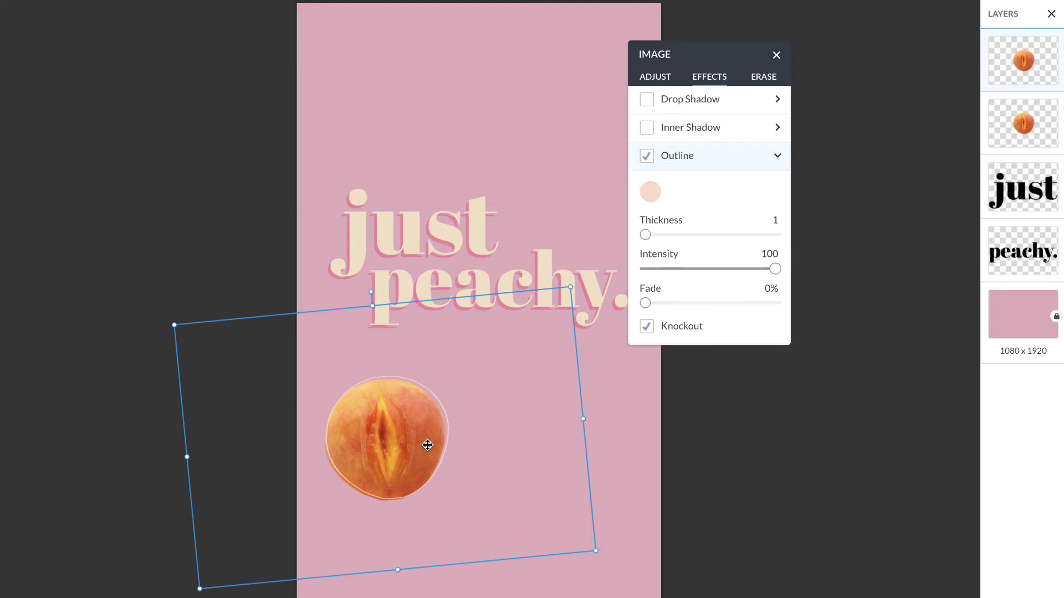
pyautogui.moveTo(429, 445); pyautogui.dragTo(431, 443)
pyautogui.click(439, 589)
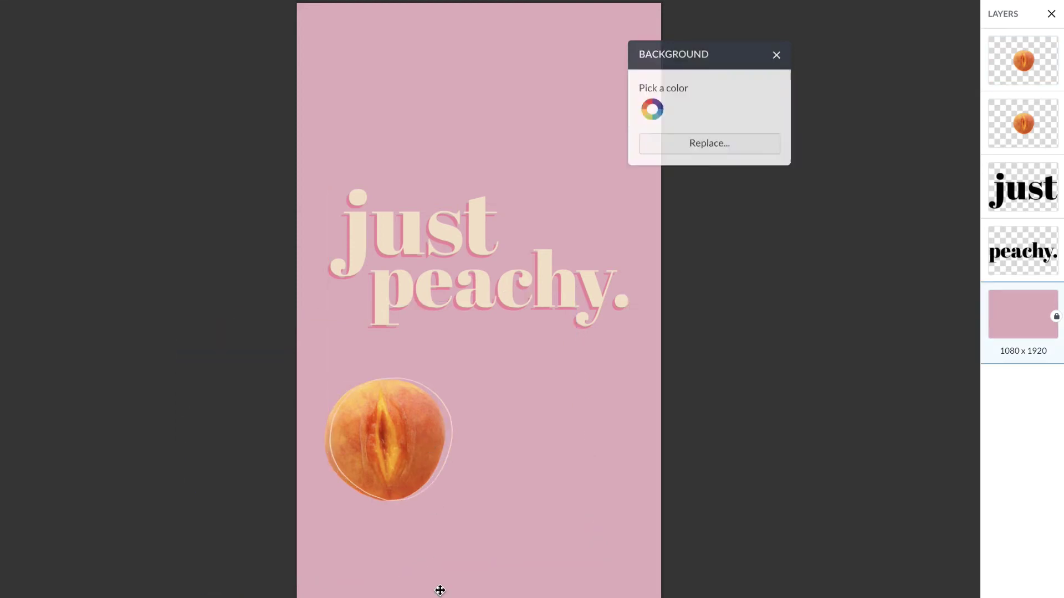
# - Select the peach together with its outline and duplicate the pair twice, placing copies over the canvas's top edge and lower-right corner
pyautogui.moveTo(440, 589); pyautogui.dragTo(405, 482)
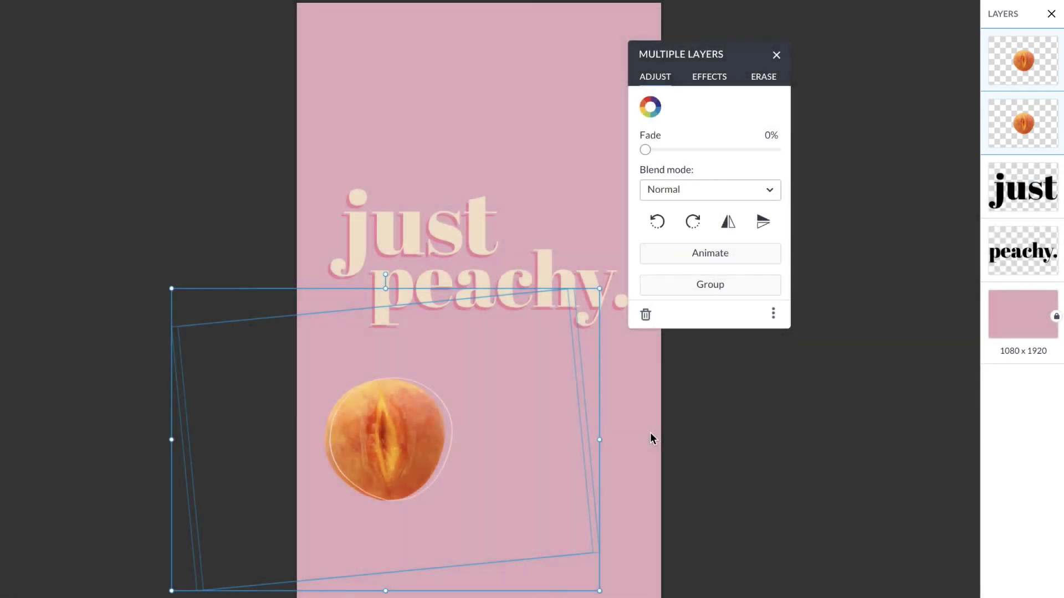
pyautogui.press('super+d')
pyautogui.moveTo(446, 464); pyautogui.dragTo(550, 31)
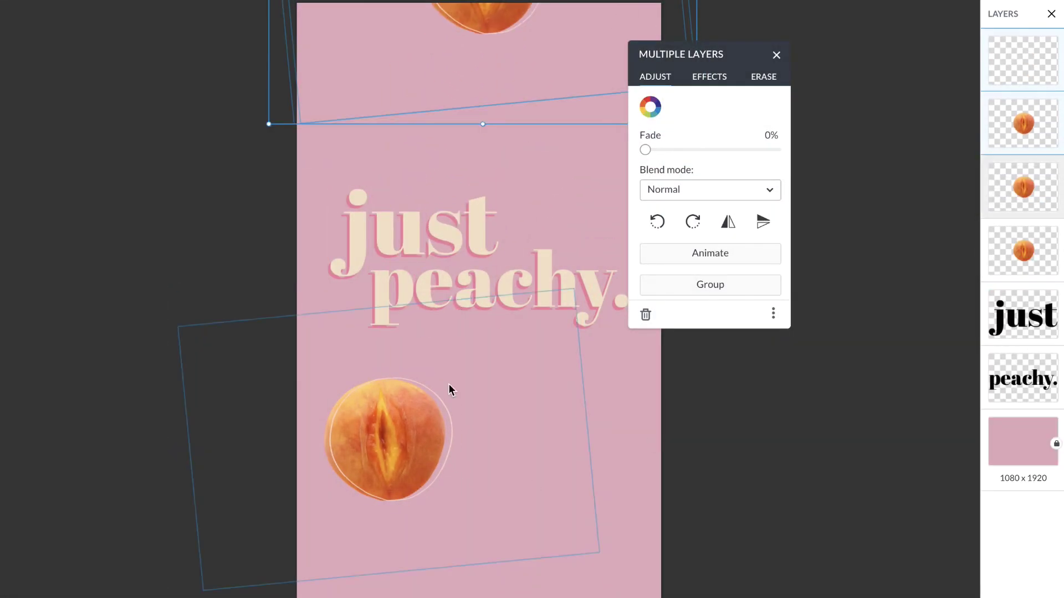
pyautogui.hotkey('ctrl', 'd')
pyautogui.moveTo(449, 392); pyautogui.dragTo(679, 597)
# - Duplicate the original peach and outline again, place the copy over the canvas's upper-left edge and shrink it
pyautogui.click(346, 444)
pyautogui.press('super+d')
pyautogui.moveTo(346, 444); pyautogui.dragTo(249, 133)
pyautogui.moveTo(501, 279); pyautogui.dragTo(387, 168)
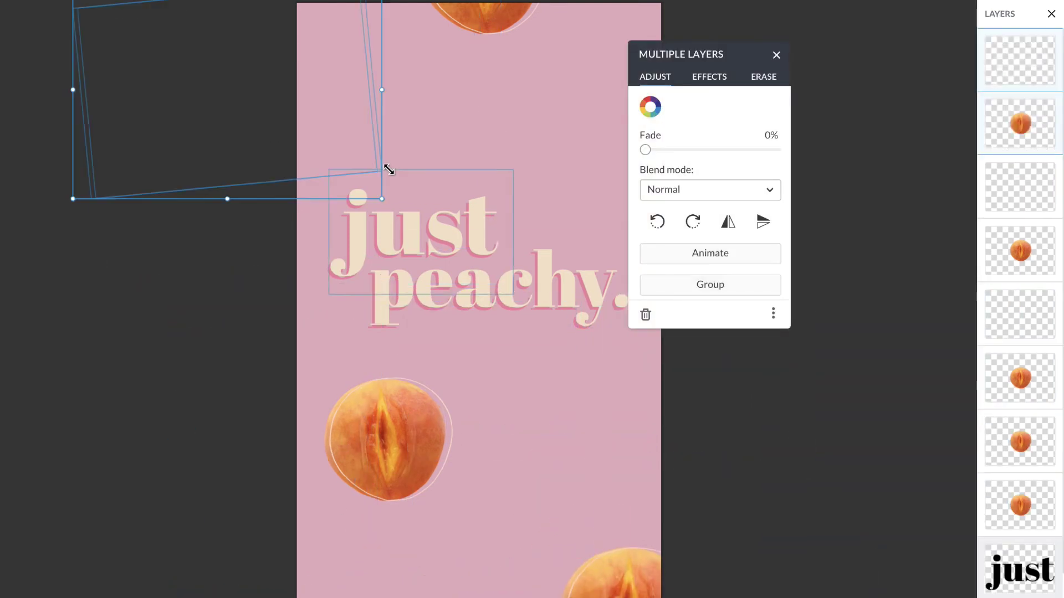
# - Duplicate the small peach pair and spread the copies over the canvas's upper-right edge and lower-left corner
pyautogui.press('super+d')
pyautogui.moveTo(310, 91); pyautogui.dragTo(723, 346)
pyautogui.press('super+d')
pyautogui.press('super+d')
pyautogui.press('BackSpace')
# - Enlarge the peach and outline at the canvas's lower-right corner and reposition them so they run off the edge
pyautogui.click(698, 534)
pyautogui.keyDown('shift'); pyautogui.click(632, 574); pyautogui.keyUp('shift')
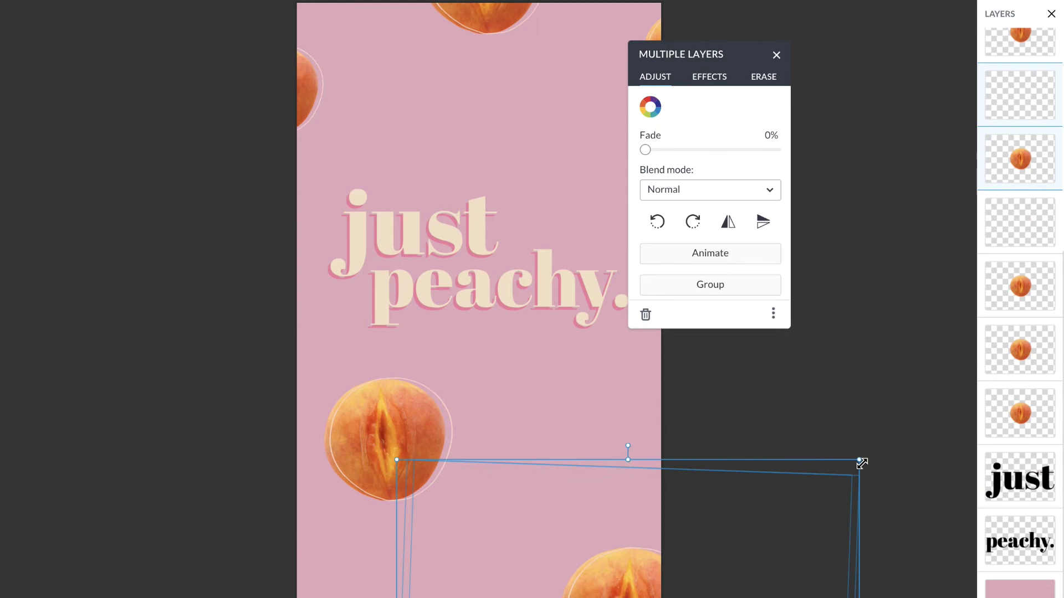
pyautogui.moveTo(859, 461); pyautogui.dragTo(964, 374)
pyautogui.press('super+minus')
pyautogui.moveTo(781, 477); pyautogui.dragTo(758, 543)
pyautogui.click(830, 328)
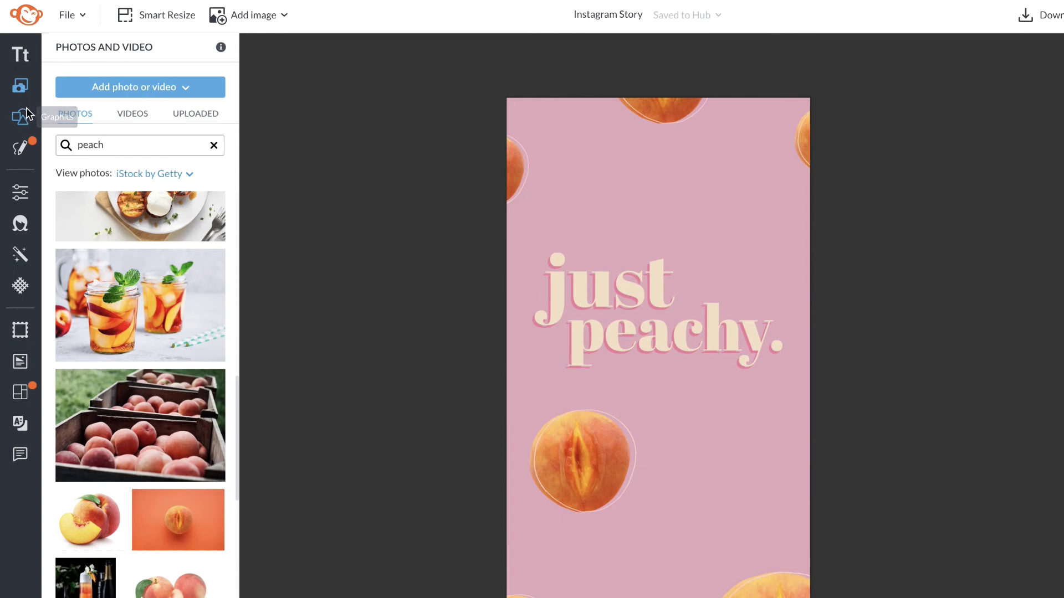
# - Add a basic solid rectangle graphic and stretch it across the full canvas width, covering the lower part from the peach's upper area down
pyautogui.click(27, 111)
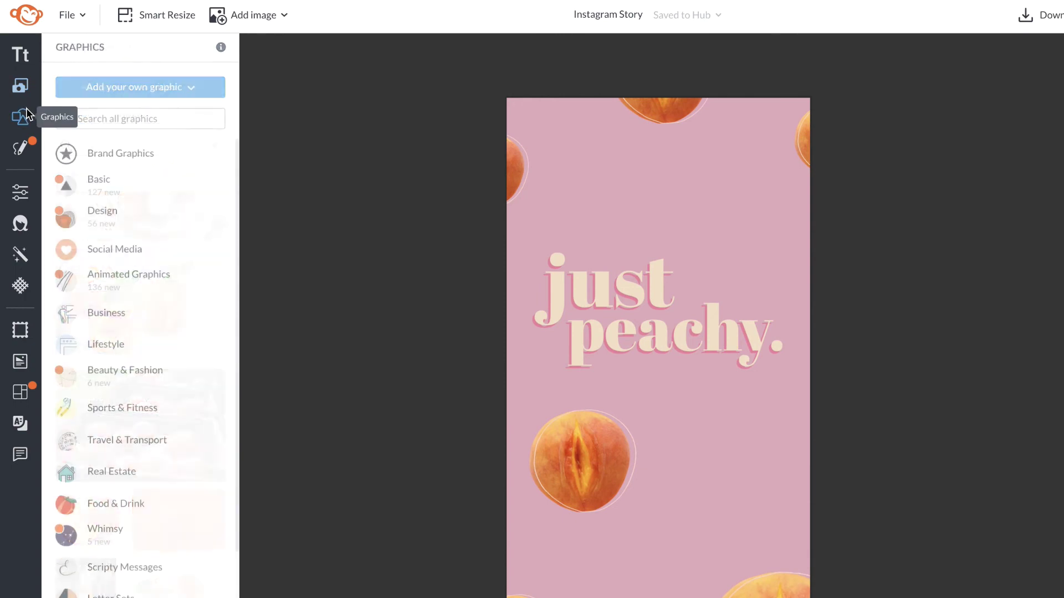
pyautogui.click(139, 177)
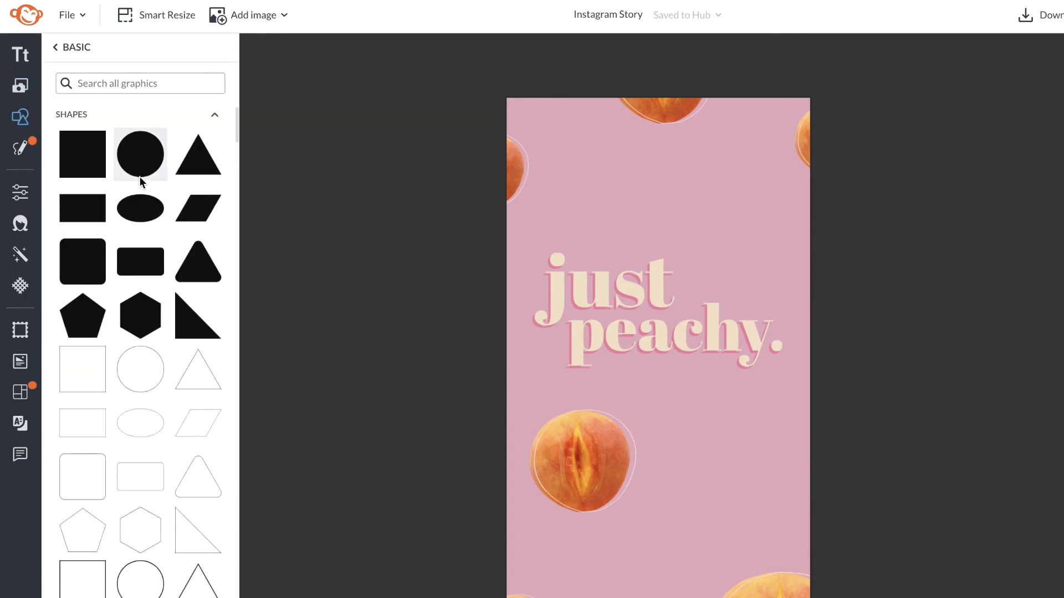
pyautogui.click(99, 215)
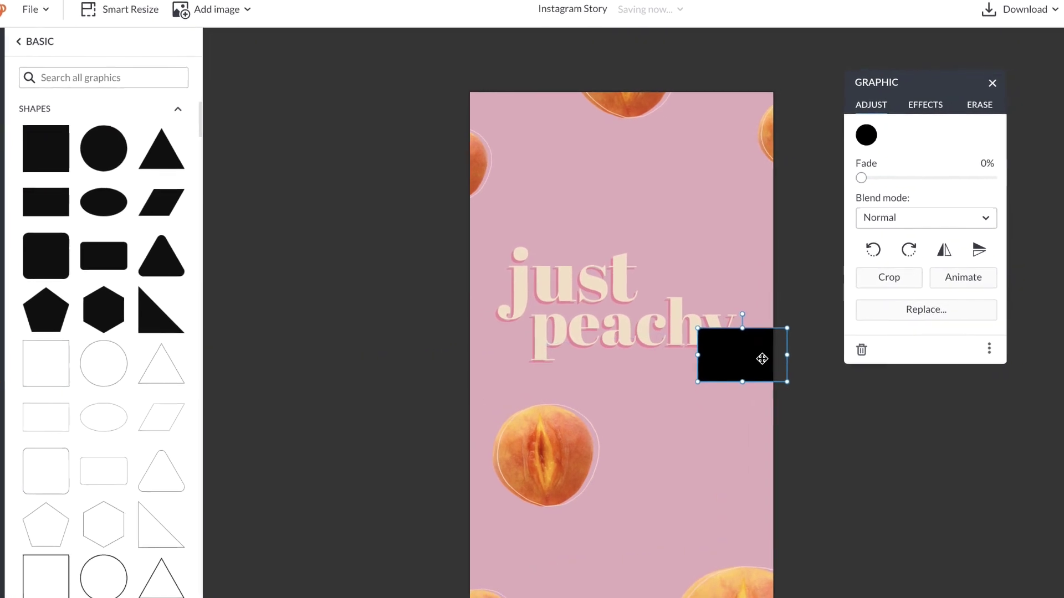
pyautogui.moveTo(762, 359); pyautogui.dragTo(539, 459)
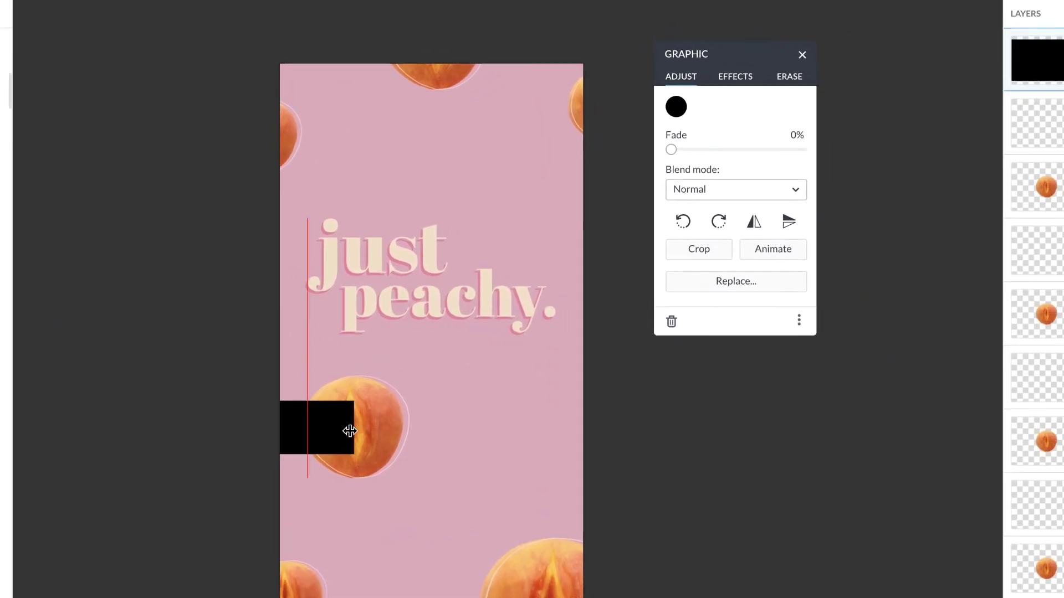
pyautogui.moveTo(354, 428); pyautogui.dragTo(645, 433)
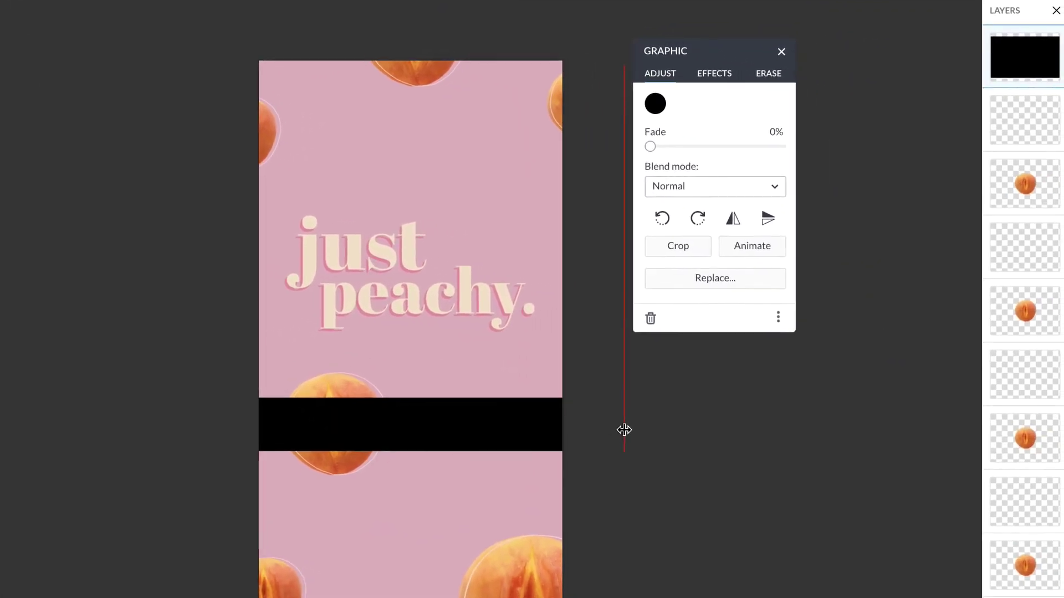
pyautogui.moveTo(452, 452); pyautogui.dragTo(453, 597)
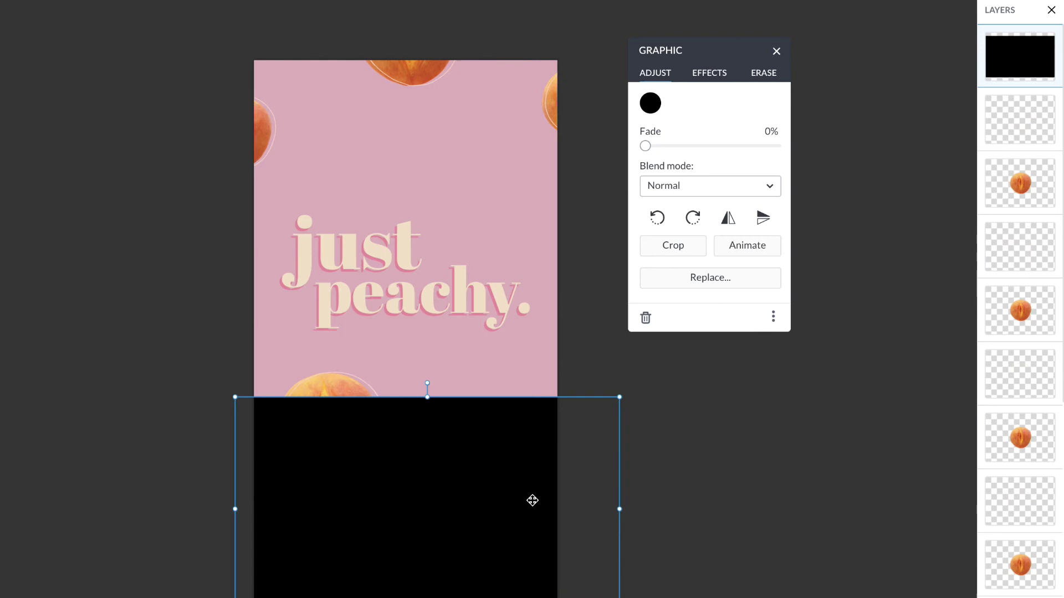
pyautogui.moveTo(532, 499); pyautogui.dragTo(512, 501)
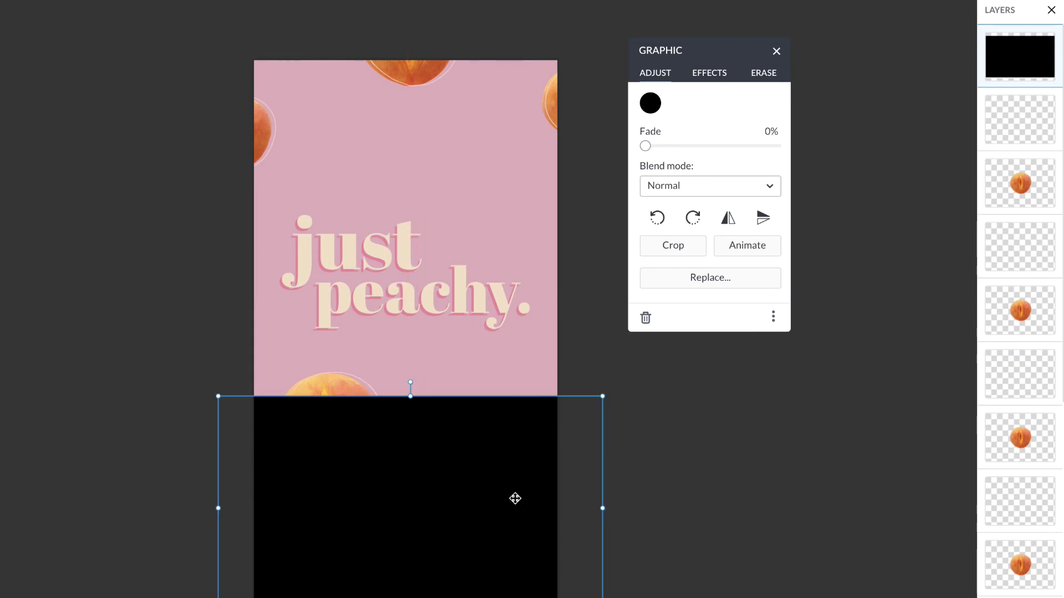
# - Color the rectangle orange #ff865d and move its layer below the text and peaches, directly above the background
pyautogui.click(649, 103)
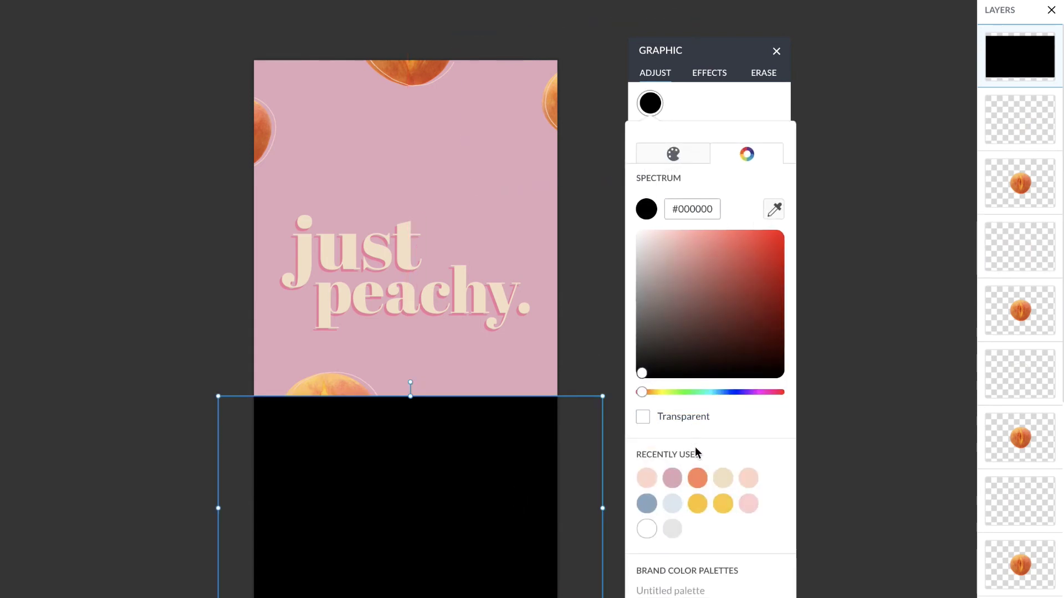
pyautogui.click(697, 477)
pyautogui.click(858, 317)
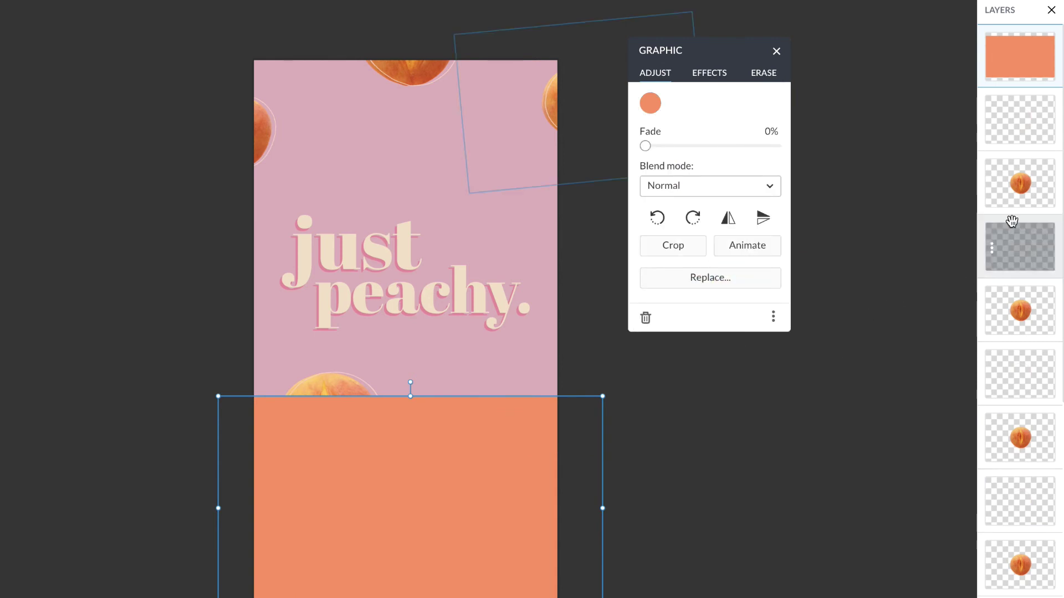
pyautogui.moveTo(1020, 63); pyautogui.dragTo(1026, 535)
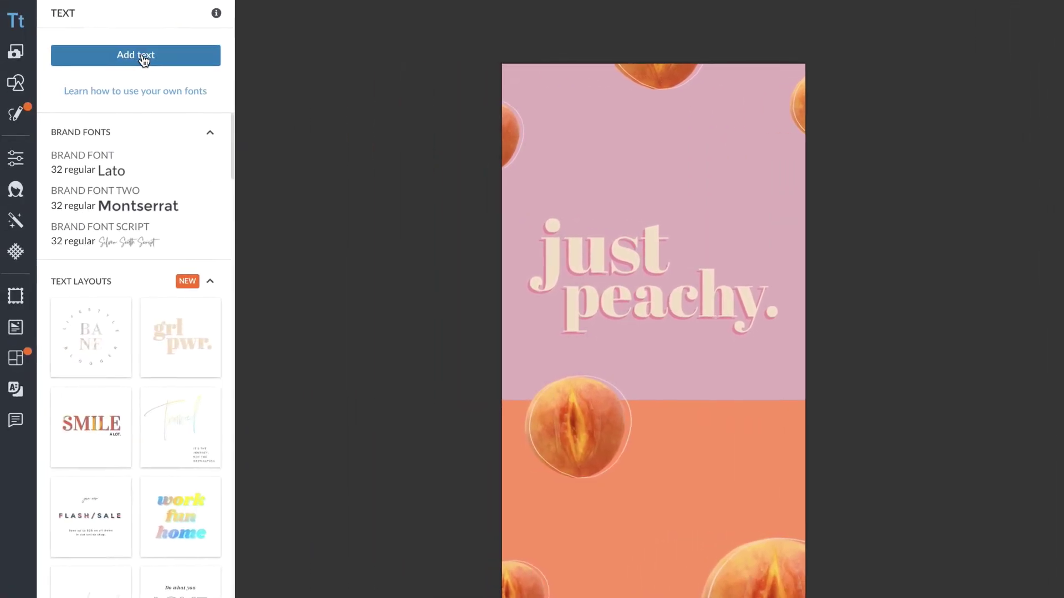
# - Add the text "swipe up to listen" at size 59, centered in the orange block below the large peach
pyautogui.click(144, 60)
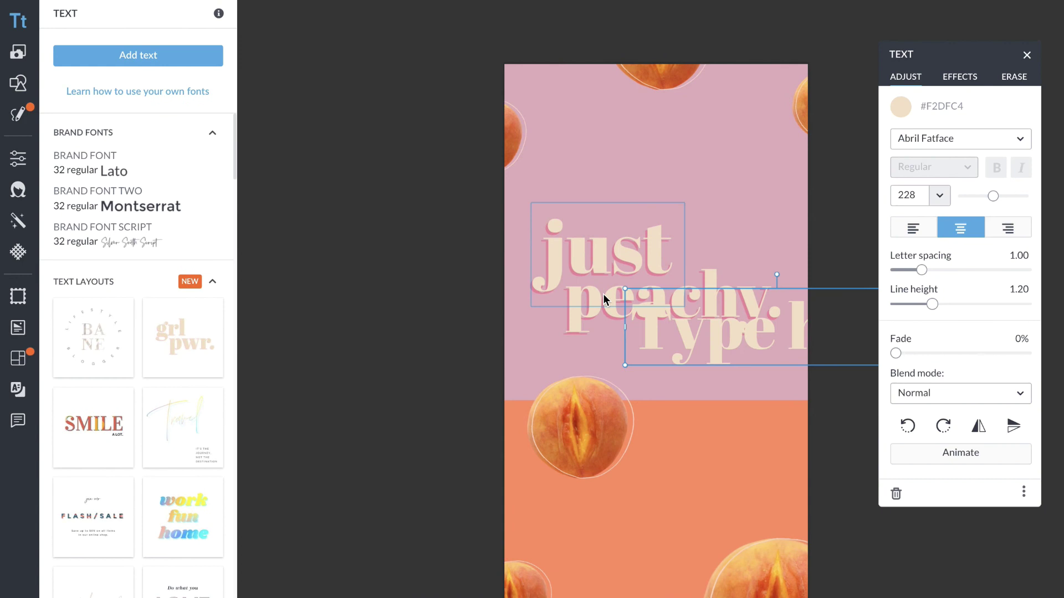
pyautogui.moveTo(787, 347); pyautogui.dragTo(664, 531)
pyautogui.moveTo(993, 196); pyautogui.dragTo(965, 196)
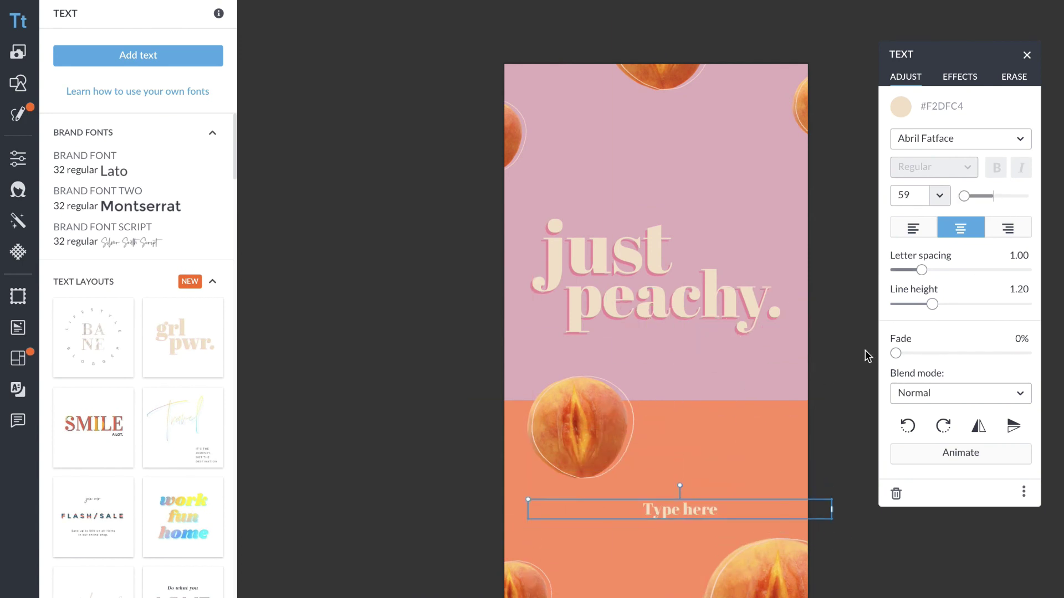
pyautogui.moveTo(711, 516); pyautogui.dragTo(687, 515)
pyautogui.doubleClick(687, 516)
pyautogui.write('swipe up to listen')
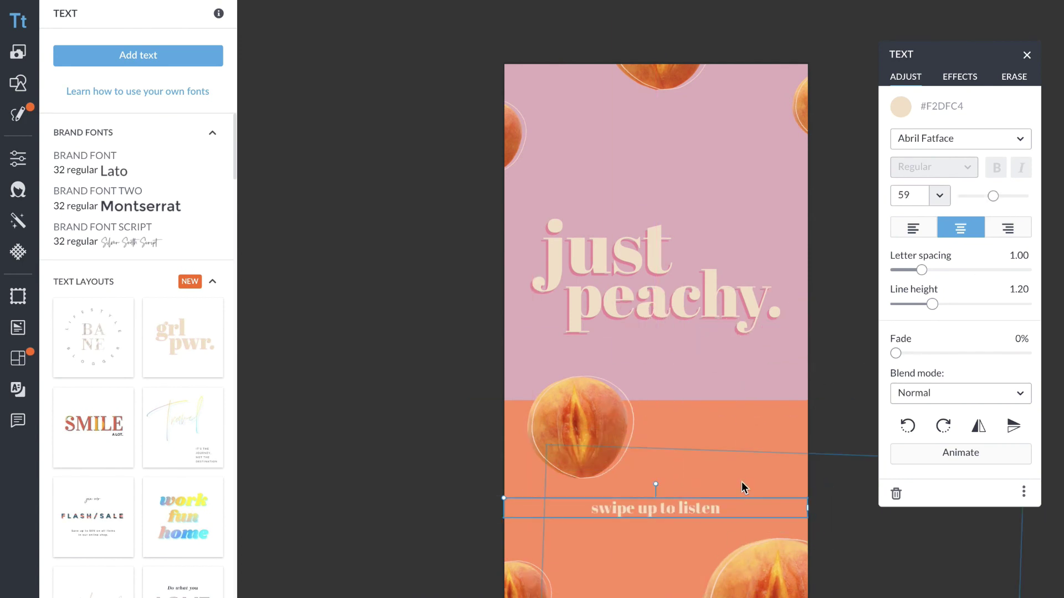
# - Set the "swipe up to listen" font to Gordita Italic and adjust the text's position slightly in the orange block
pyautogui.click(960, 139)
pyautogui.click(931, 118)
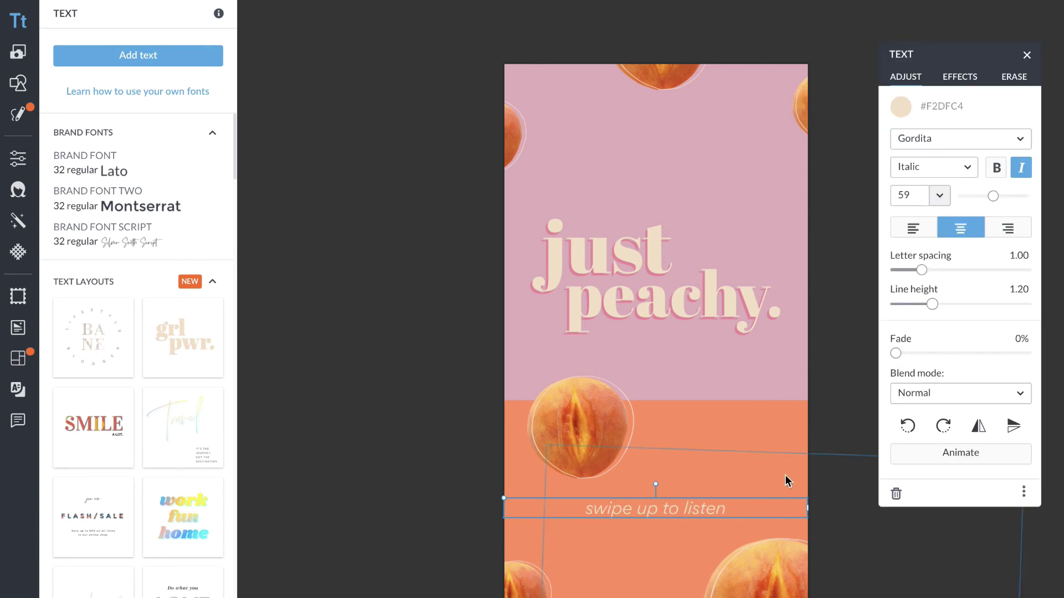
pyautogui.moveTo(687, 507); pyautogui.dragTo(719, 514)
pyautogui.click(366, 299)
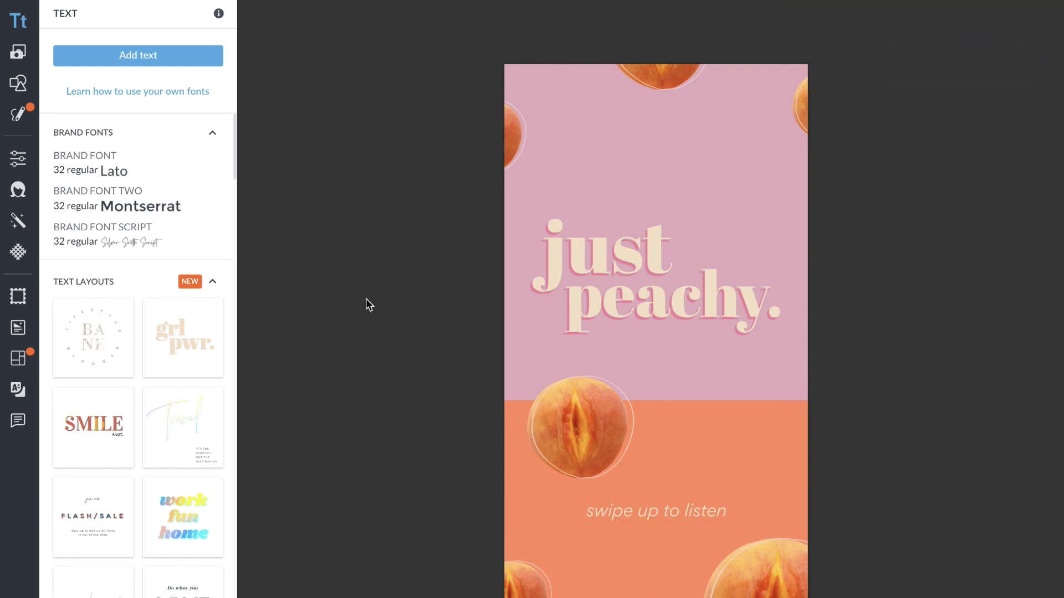
# - Search the graphics for "podc", add the Podcast App icon, and place it smaller and centered above the word "just"
pyautogui.click(10, 84)
pyautogui.click(123, 84)
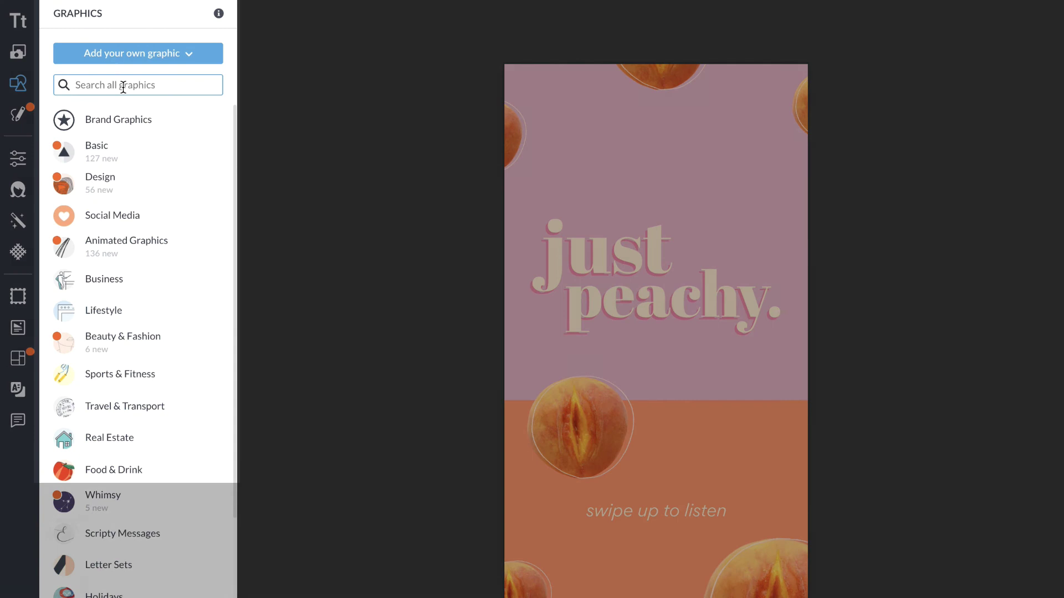
pyautogui.write('podc')
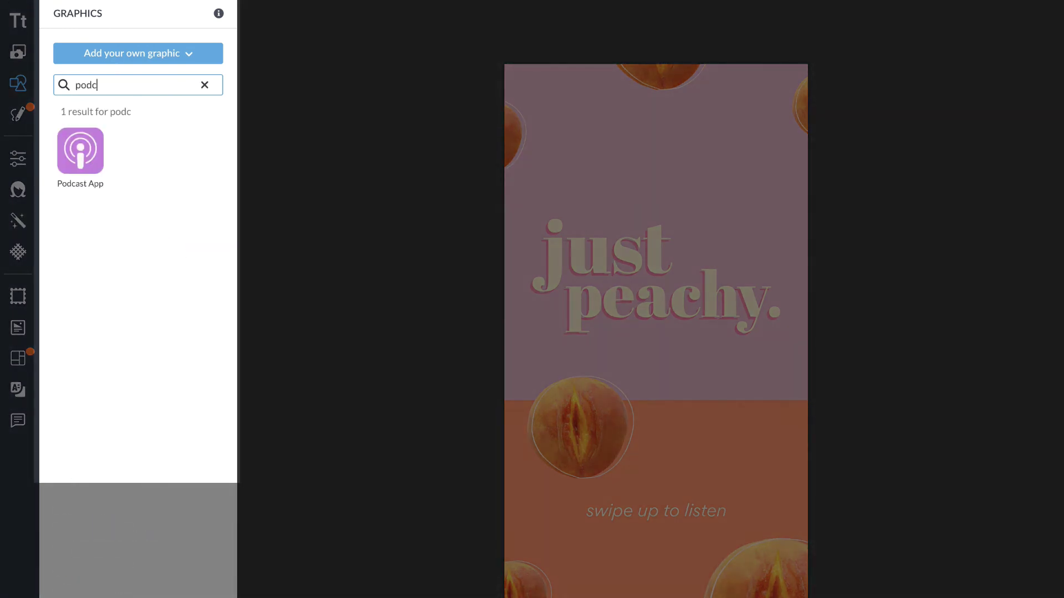
pyautogui.click(101, 147)
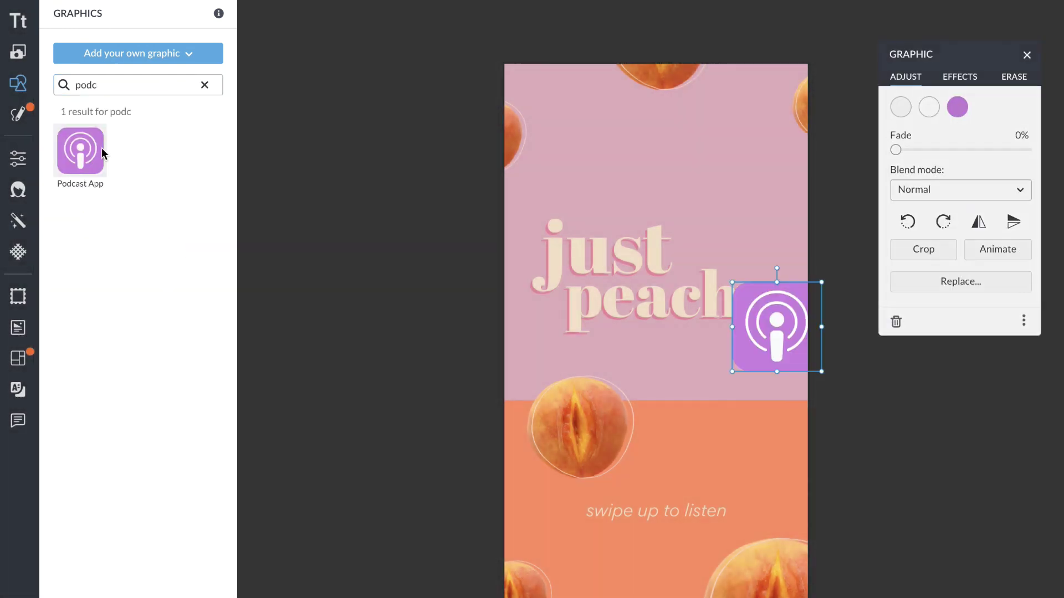
pyautogui.moveTo(816, 377); pyautogui.dragTo(659, 148)
# - Try light peach #fcd6cb on the podcast icon's purple background, settle on orange #ff865d, and deselect the icon
pyautogui.click(958, 108)
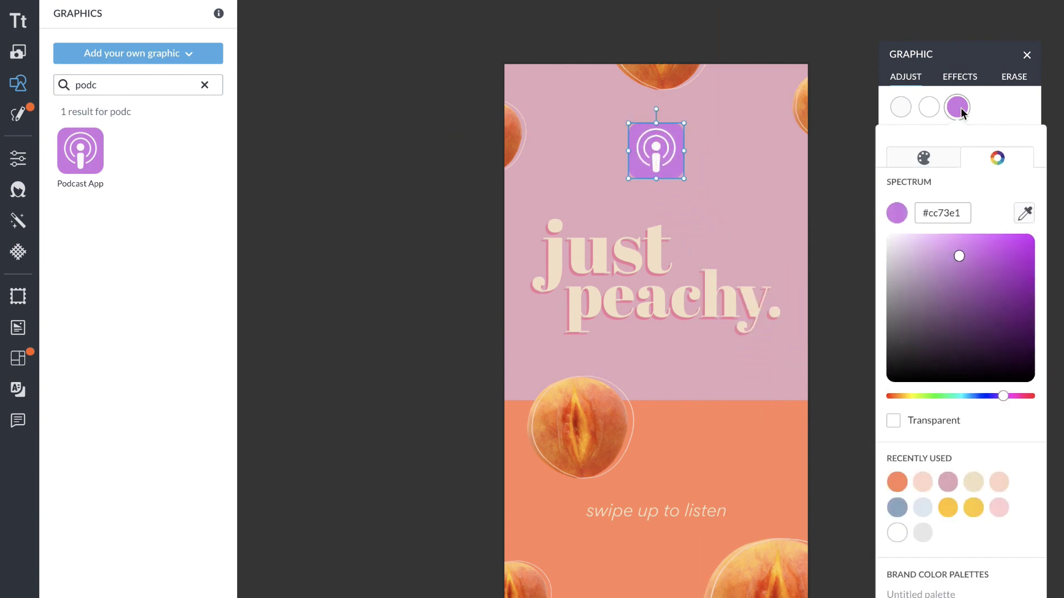
pyautogui.click(923, 482)
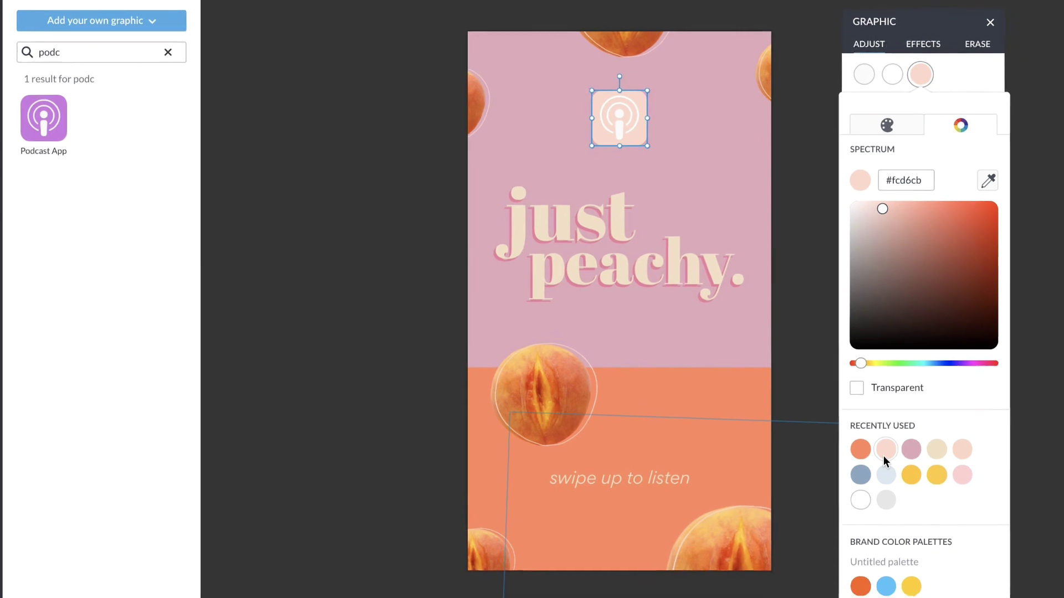
pyautogui.click(859, 453)
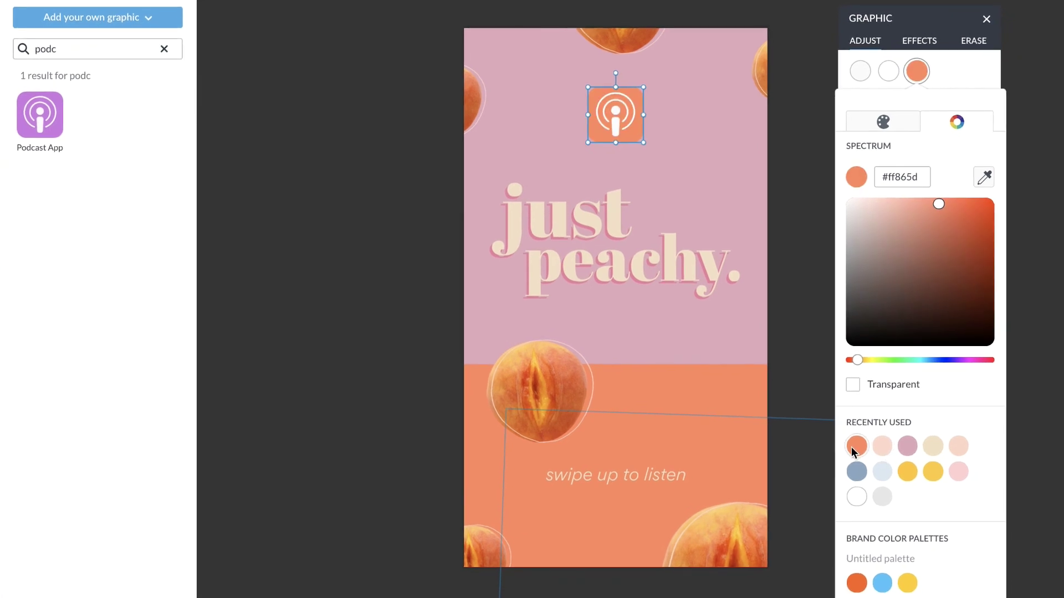
pyautogui.click(1043, 232)
pyautogui.click(1044, 229)
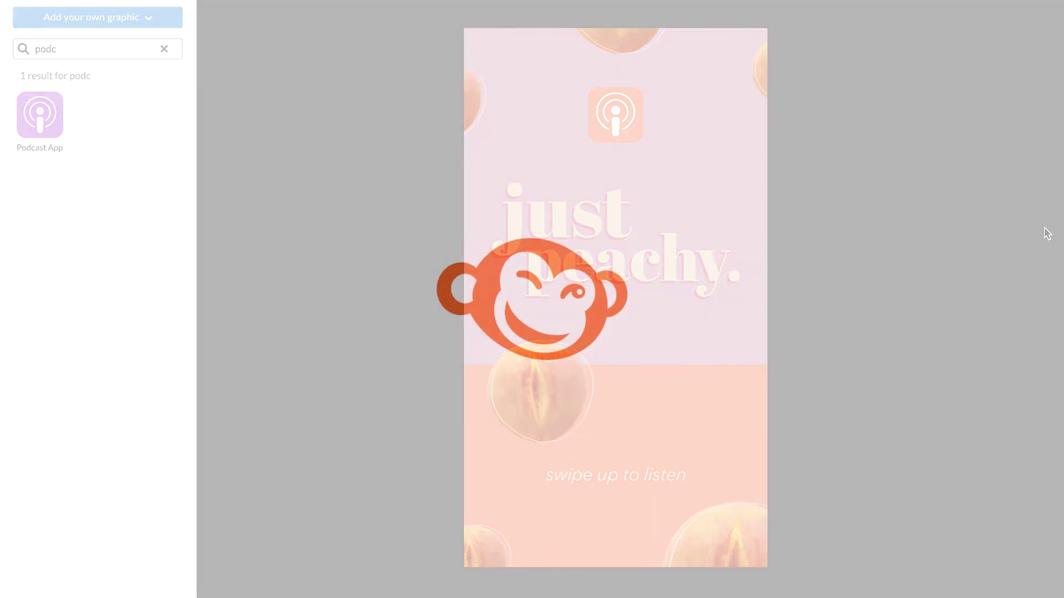